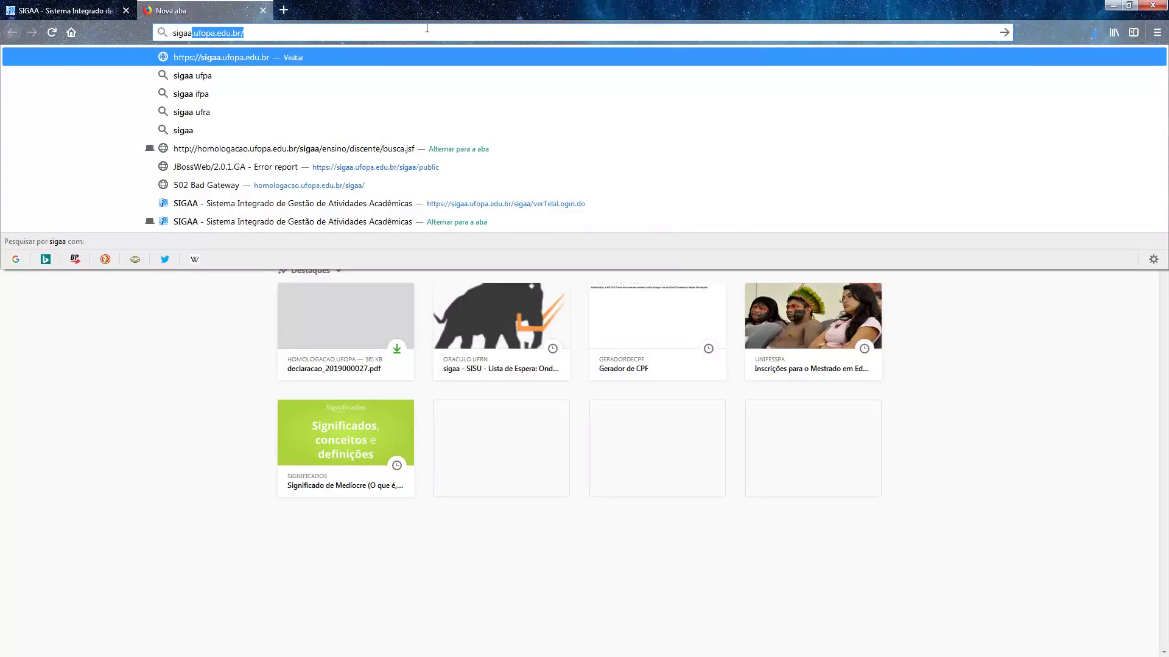
# Step: Load the autocompleted sigaa.ufopa.edu.br address in Firefox
pyautogui.click(759, 108)
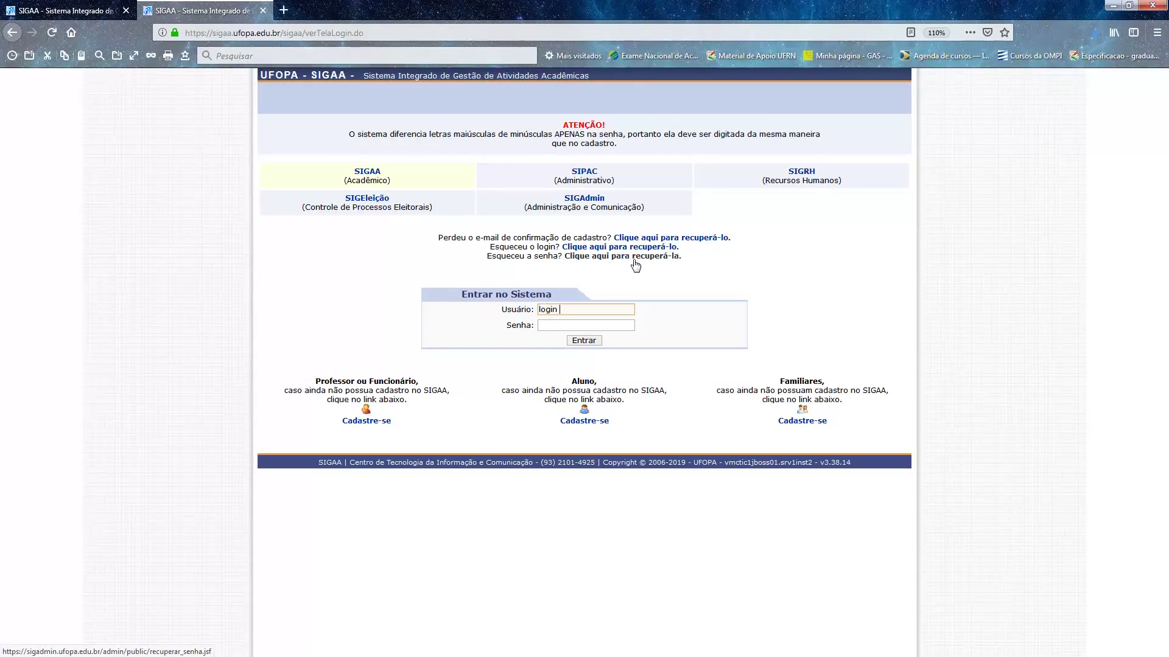
# Step: Sign in to SIGAA with the staff account's username and password
pyautogui.write('dor')
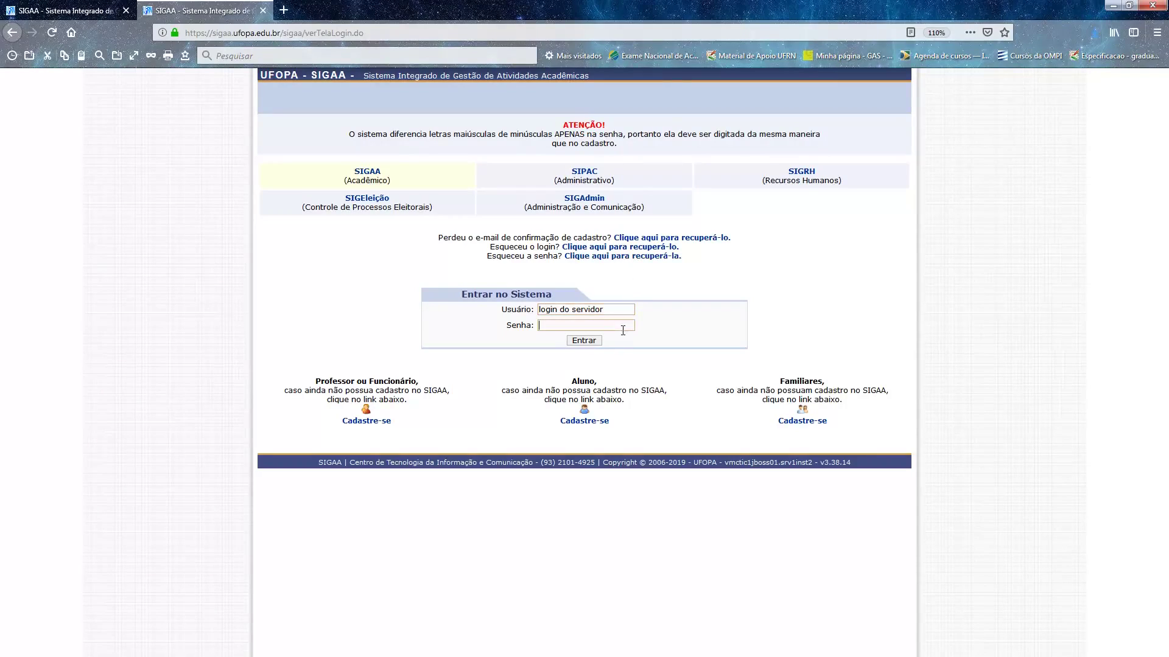
pyautogui.write('senha do s')
pyautogui.click(595, 340)
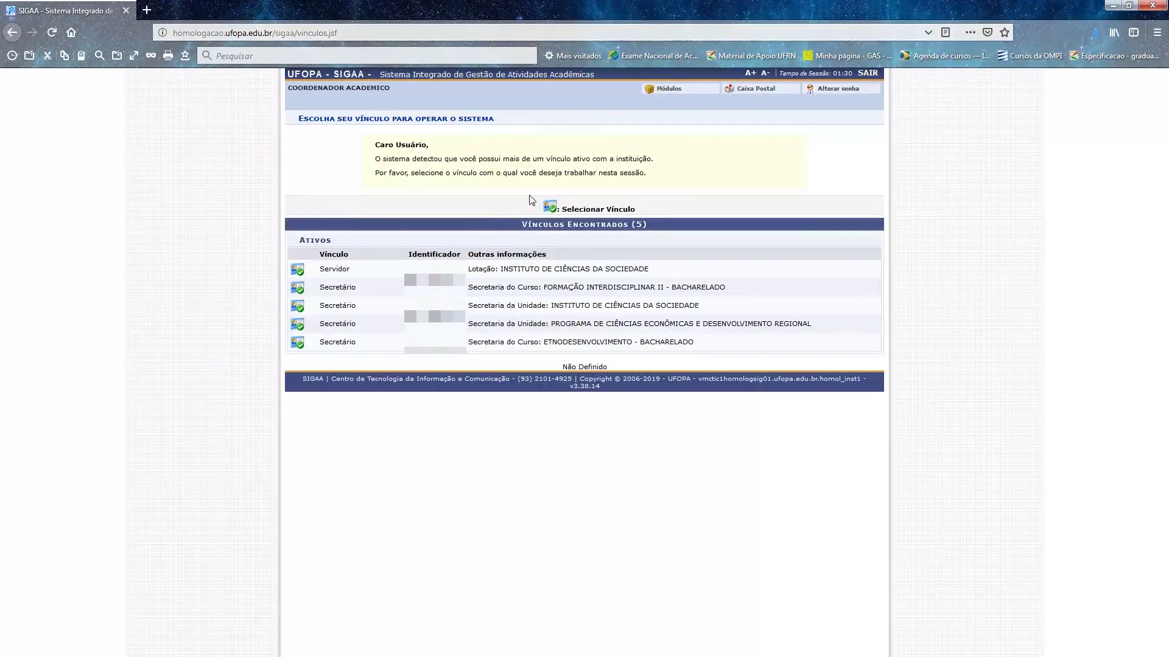
# Step: Choose the Servidor vínculo of the Instituto de Ciências da Sociedade
pyautogui.moveTo(317, 273); pyautogui.dragTo(550, 270)
pyautogui.click(395, 270)
pyautogui.click(488, 275)
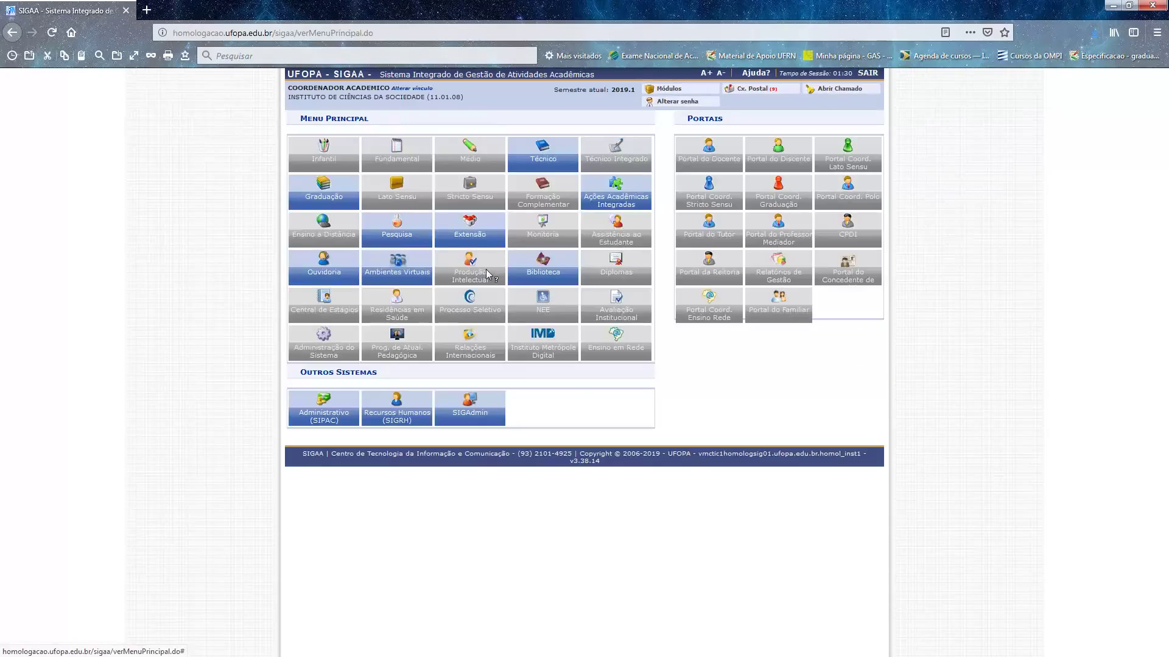
# Step: Start a new class via Graduação > Matrículas e Programas > Criar Turma
pyautogui.click(320, 204)
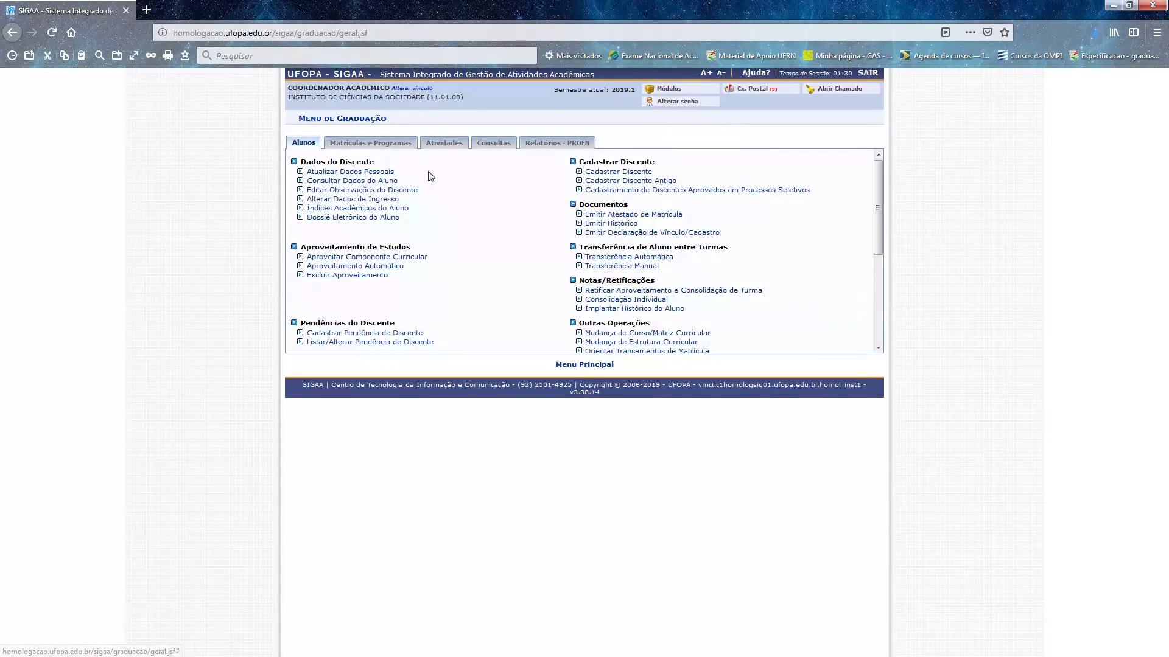
pyautogui.click(361, 144)
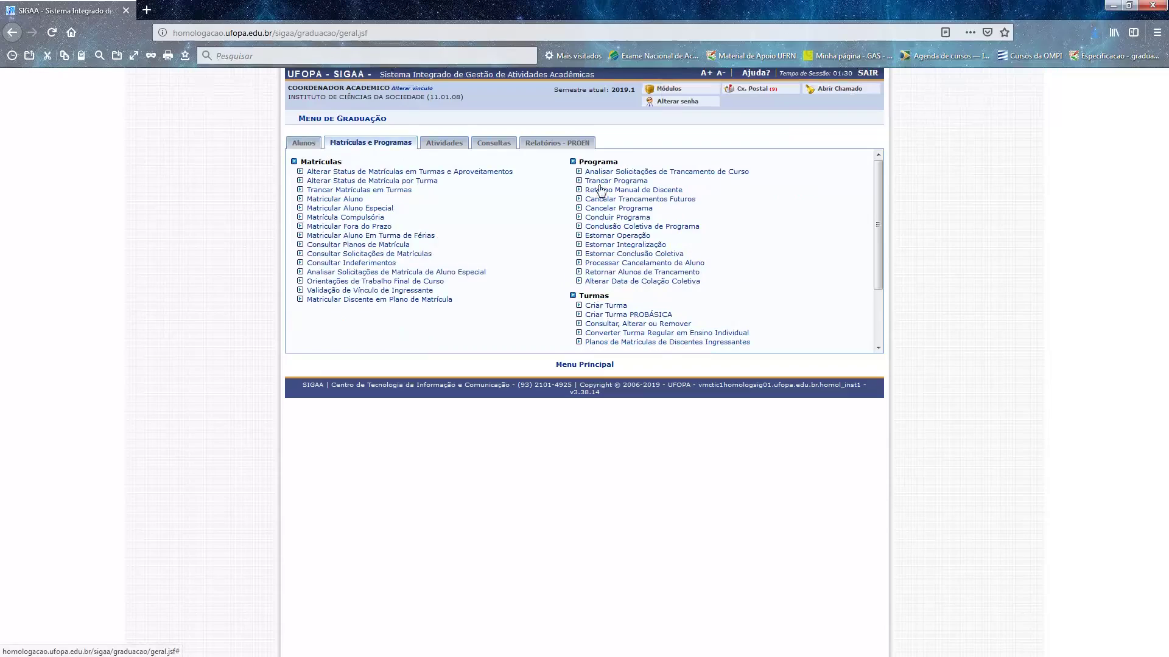
pyautogui.click(619, 307)
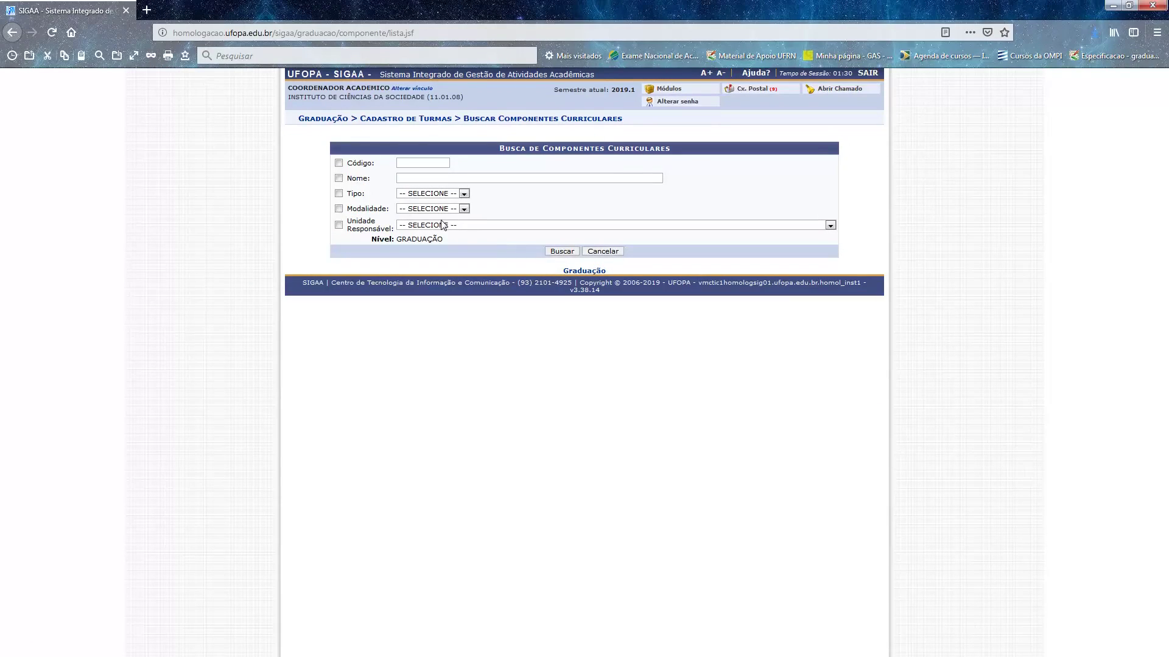
# Step: Search DISCIPLINA components of INSTITUTO DE CIÊNCIAS DA SOCIEDADE - Santarém
pyautogui.click(443, 225)
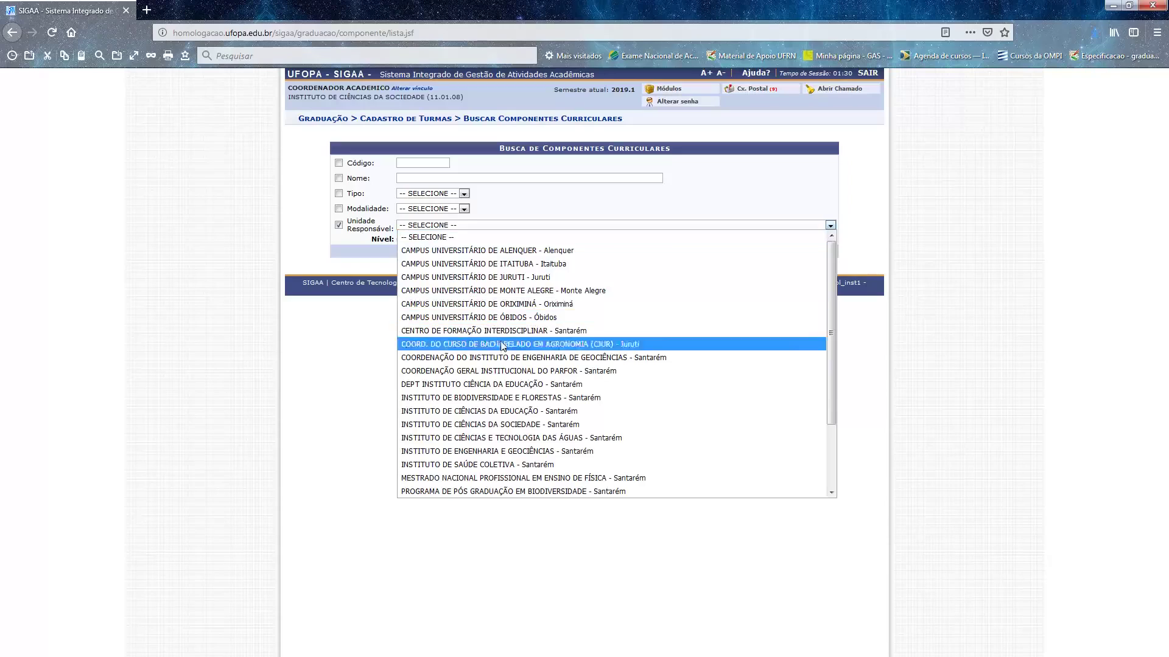
pyautogui.click(511, 425)
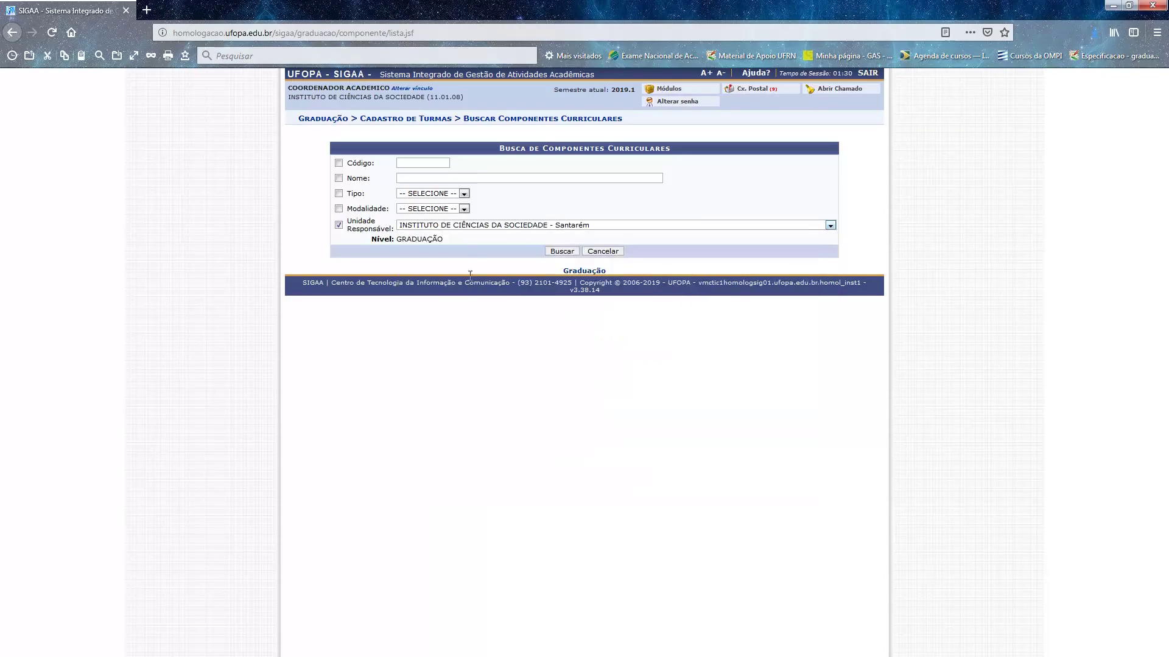
pyautogui.click(464, 194)
pyautogui.click(448, 221)
pyautogui.click(556, 253)
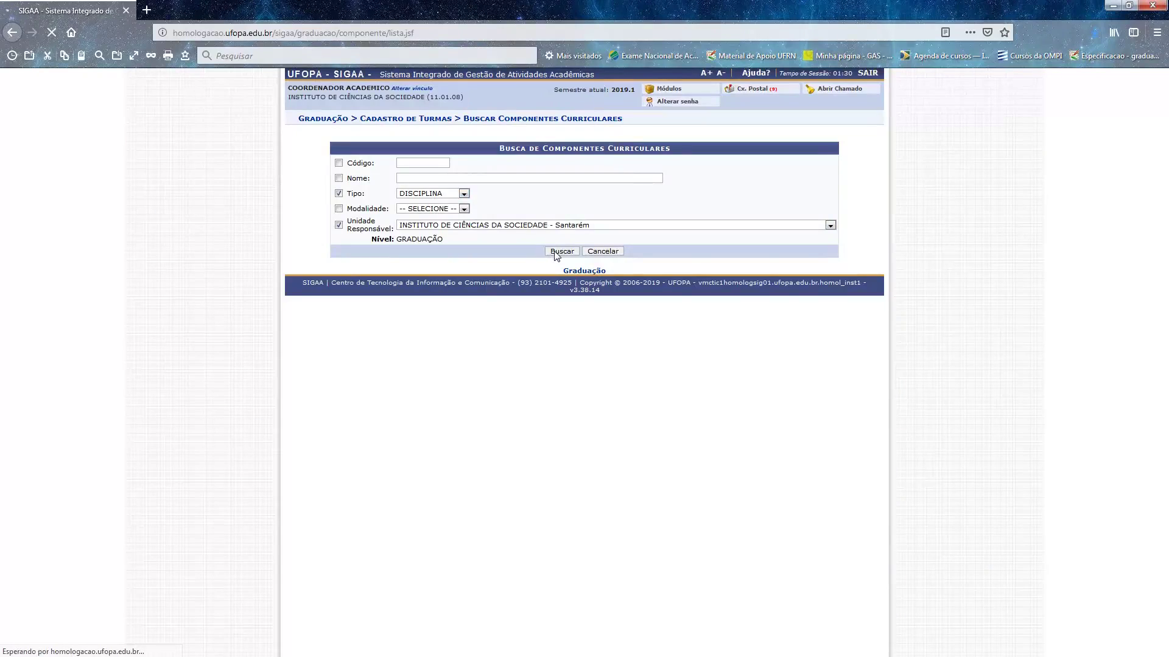
# Step: Narrow the component search to the name 'introdução a antropolog'
pyautogui.click(440, 178)
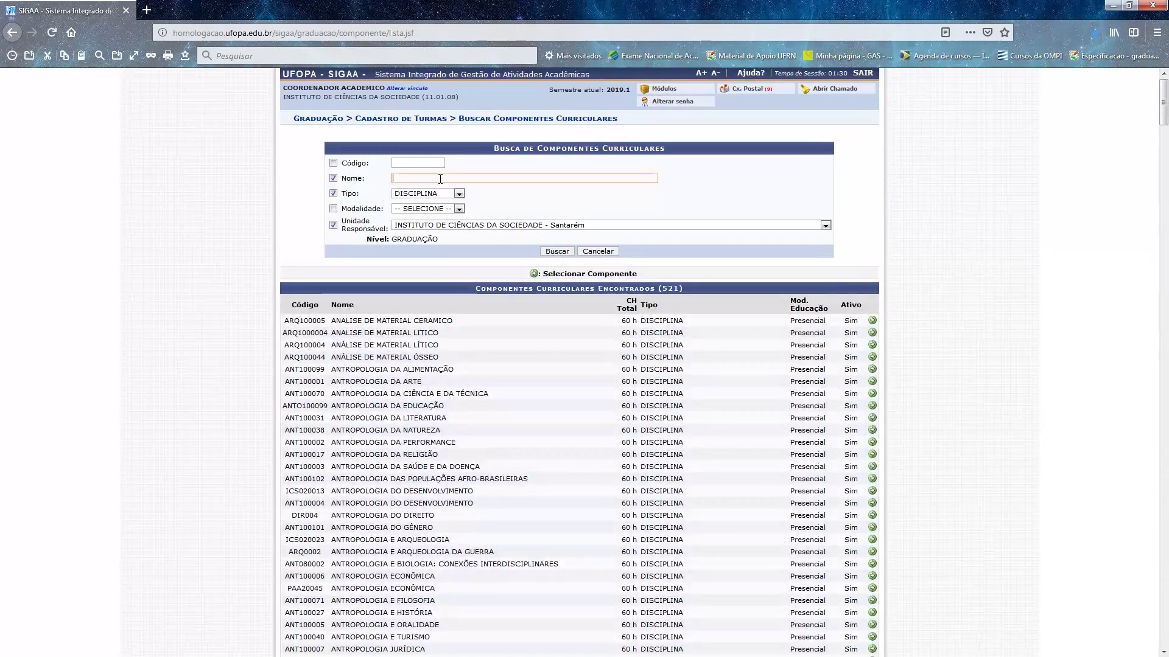
pyautogui.write('intro')
pyautogui.write('dução a antropologia')
pyautogui.click(557, 252)
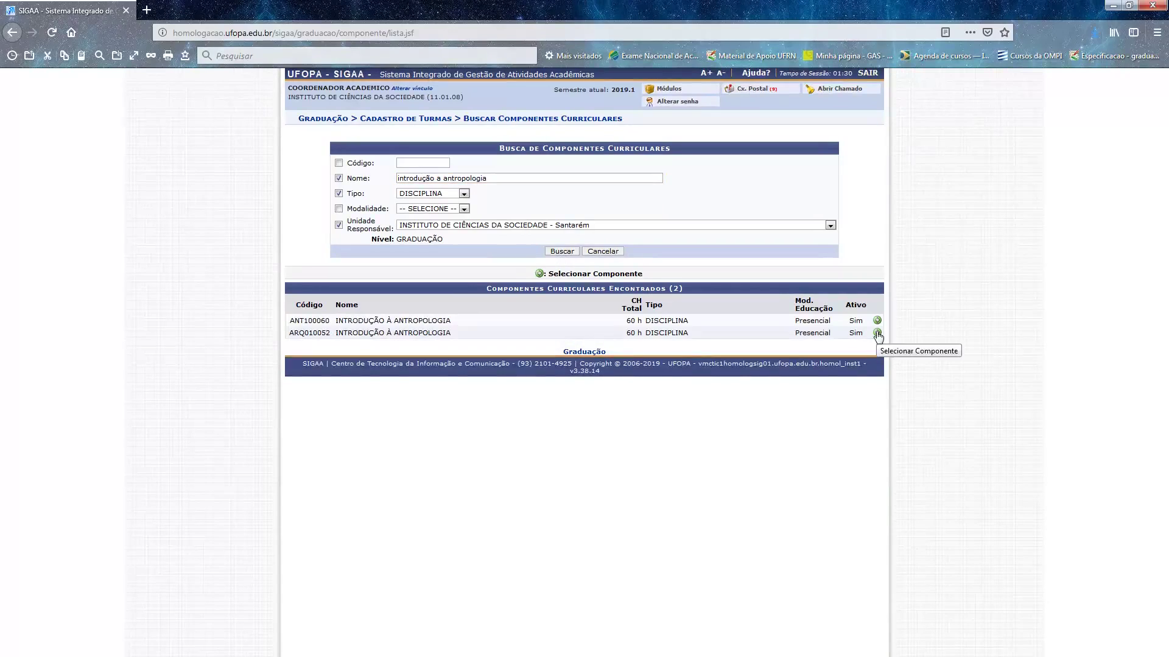
# Step: Select ARQ010052 Introdução à Antropologia with class type REGULAR at Campus Santarém
pyautogui.click(876, 333)
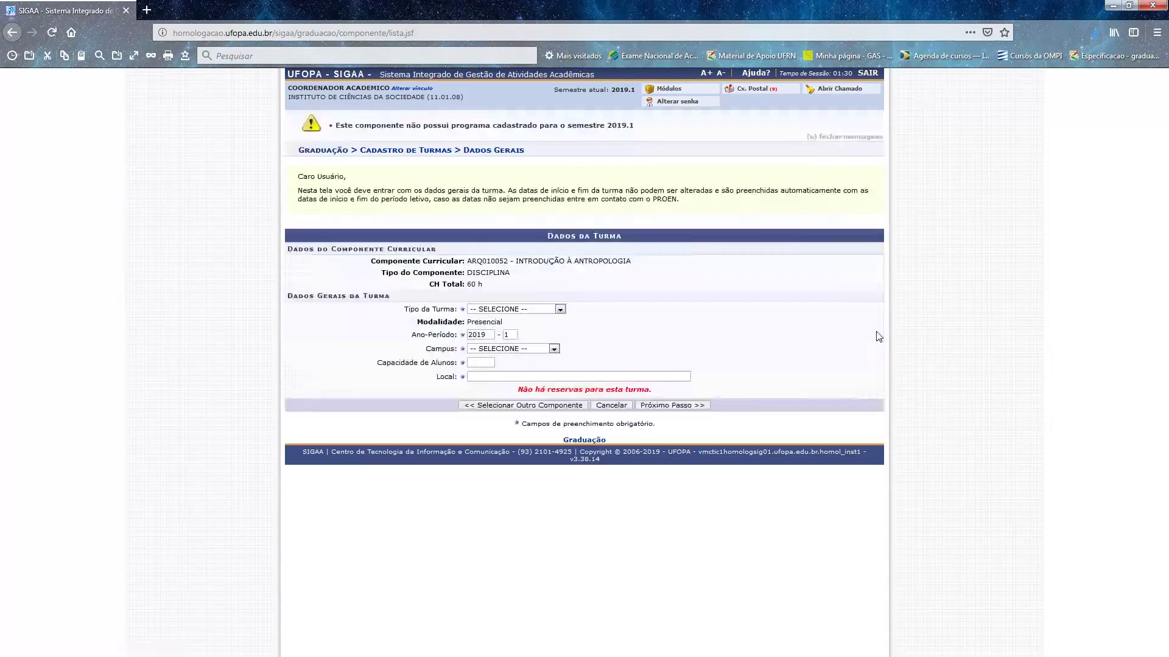
pyautogui.moveTo(658, 126); pyautogui.dragTo(350, 117)
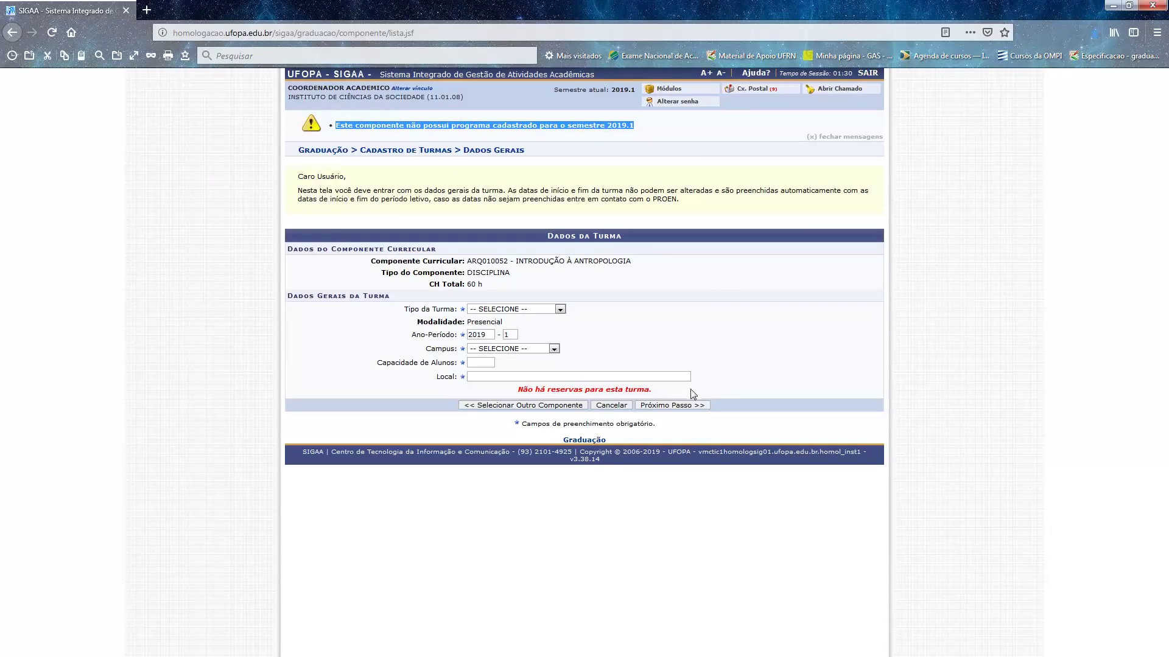
pyautogui.click(683, 303)
pyautogui.click(559, 309)
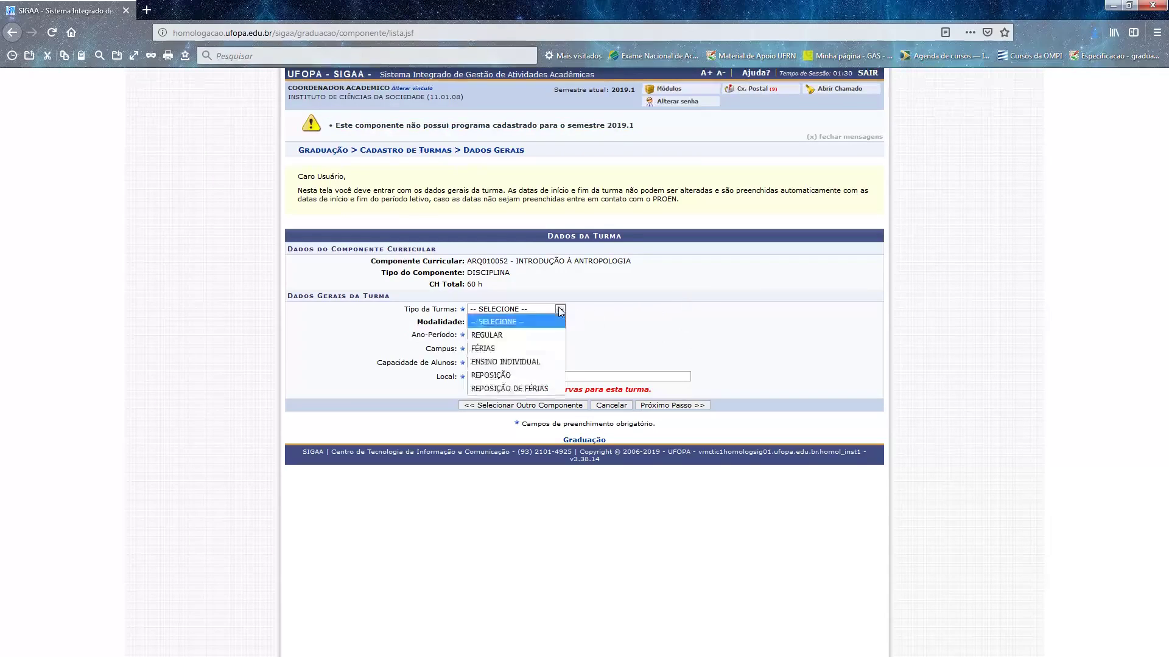
pyautogui.click(543, 341)
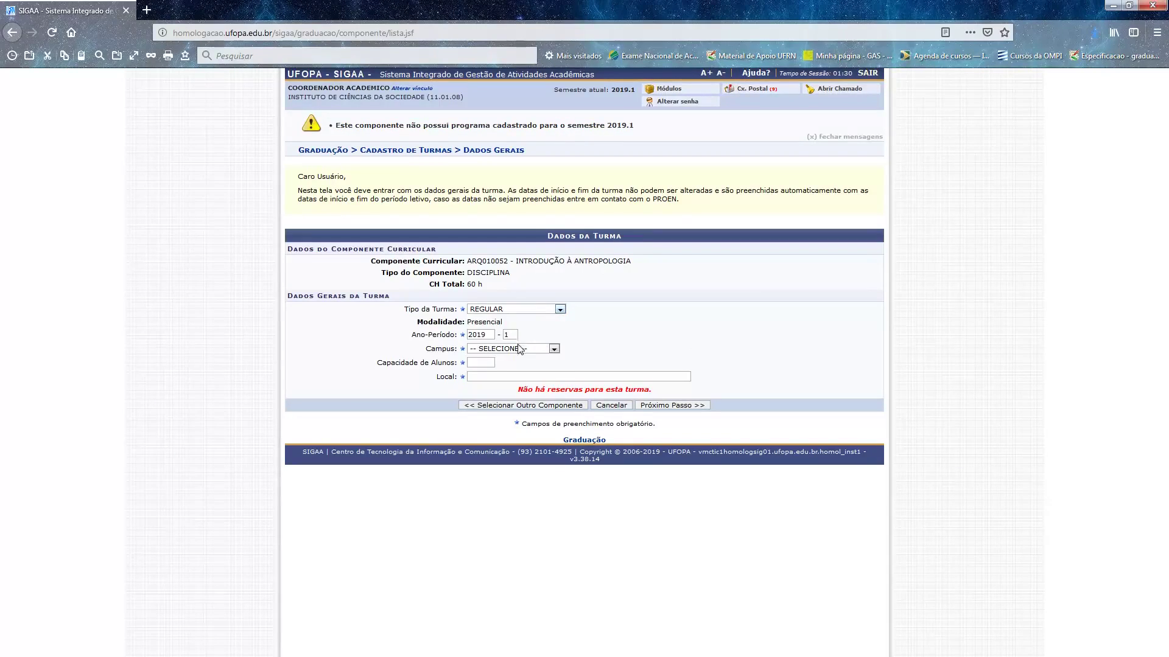
pyautogui.click(520, 349)
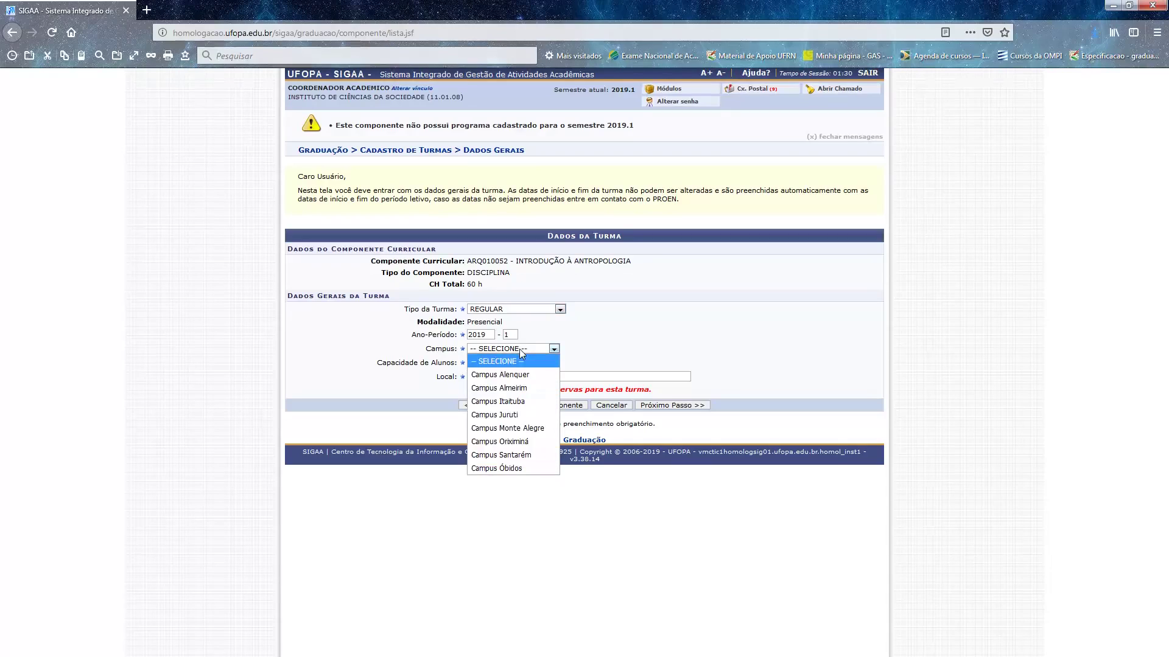
pyautogui.click(518, 456)
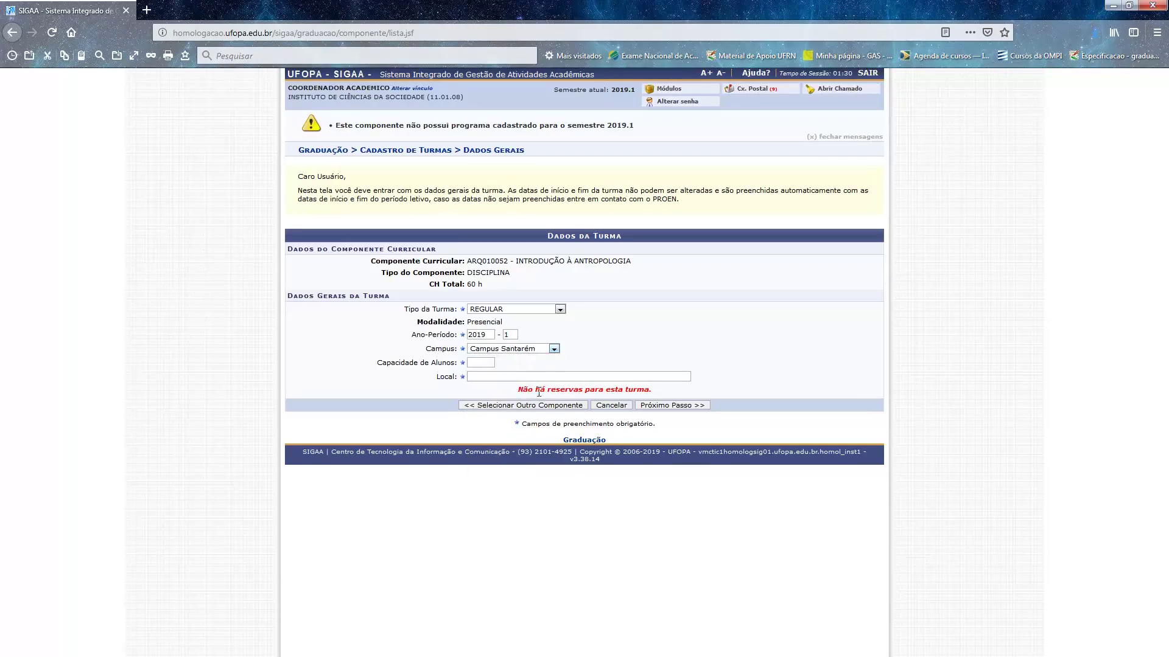
# Step: Set capacity 50 and location 'Unidade Boulevard, Prédio H, 2º piso, Sala 209', then continue
pyautogui.click(490, 363)
pyautogui.click(492, 379)
pyautogui.write('Unidade')
pyautogui.write(' Bpu')
pyautogui.write('ou')
pyautogui.write('levard, Préd')
pyautogui.write('io H, 2º piso, Sala 209')
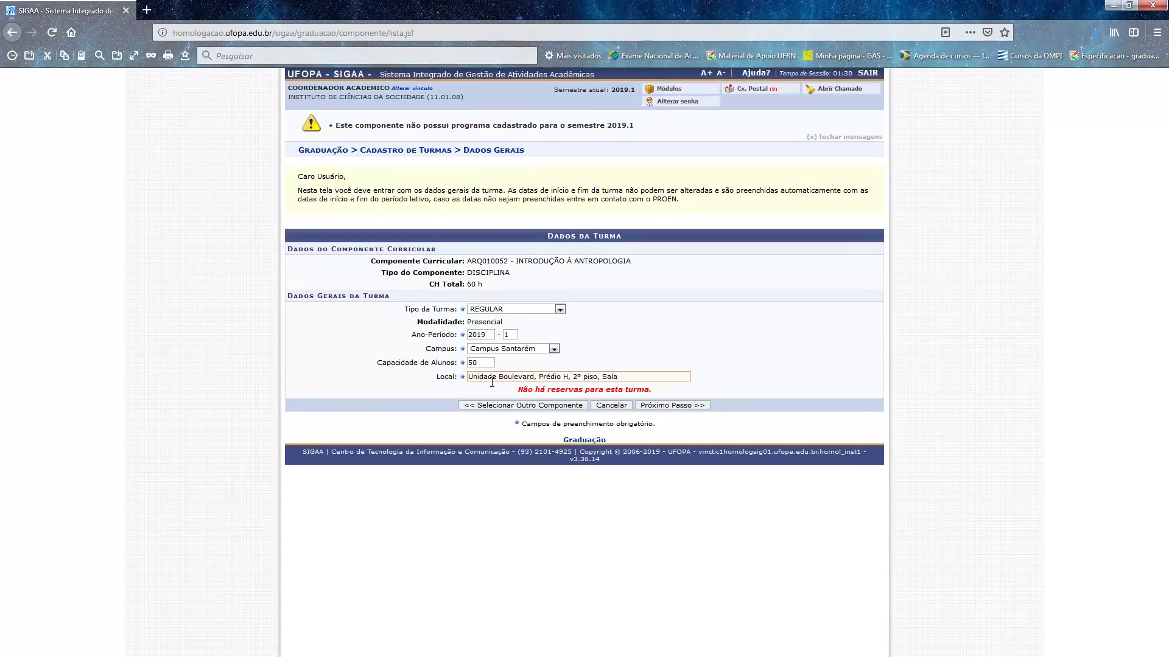
pyautogui.click(694, 406)
pyautogui.scroll(-5, 692, 411)
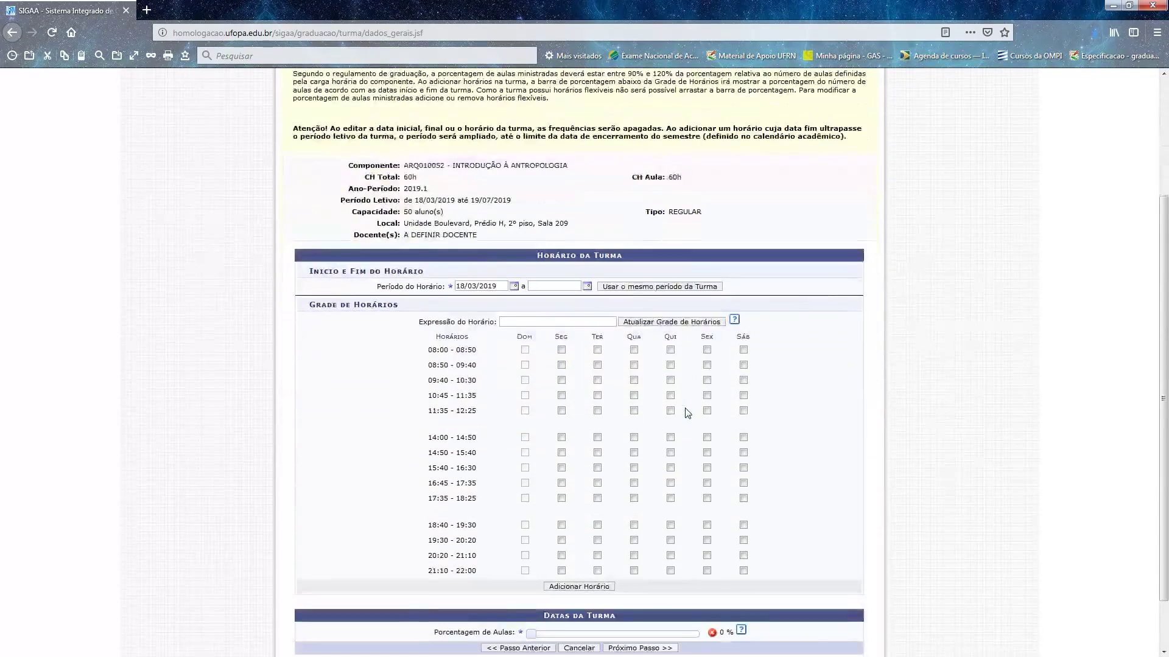
pyautogui.moveTo(340, 174); pyautogui.dragTo(514, 176)
pyautogui.scroll(5, 586, 213)
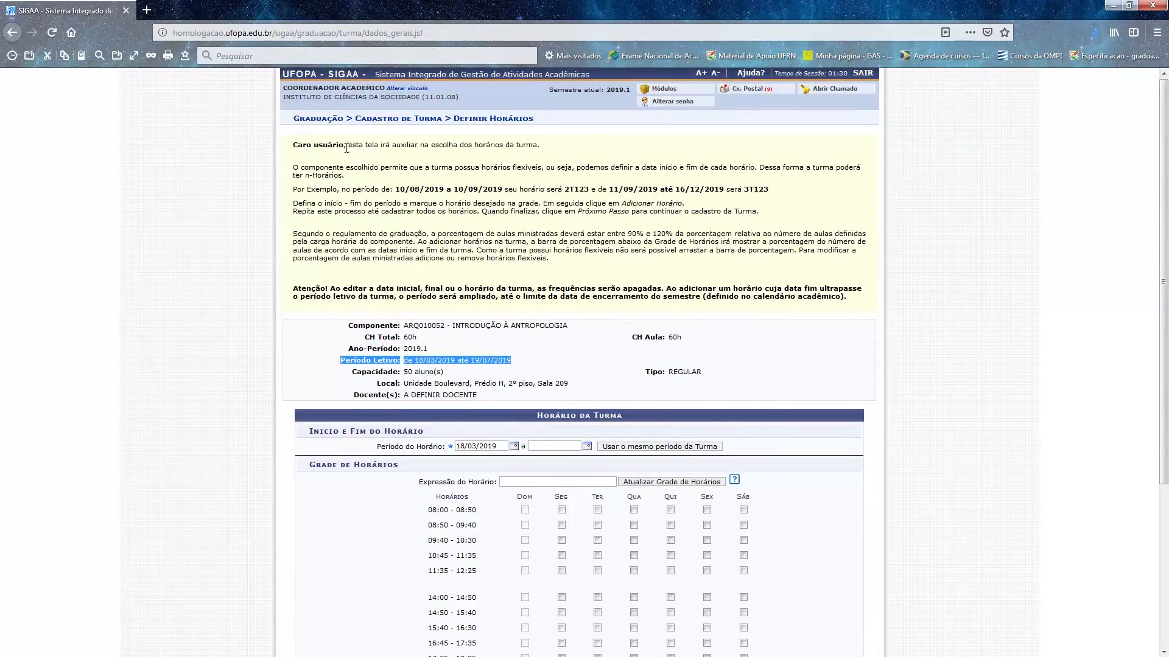
pyautogui.moveTo(294, 146); pyautogui.dragTo(559, 147)
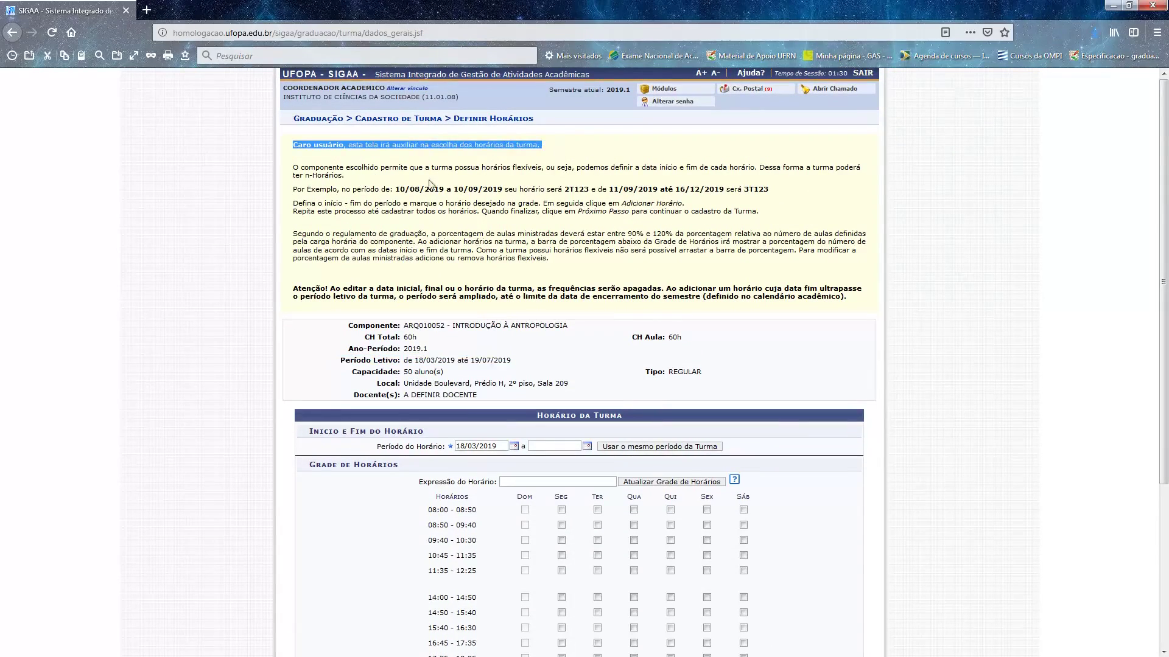
pyautogui.moveTo(481, 168); pyautogui.dragTo(754, 168)
pyautogui.moveTo(306, 175); pyautogui.dragTo(347, 175)
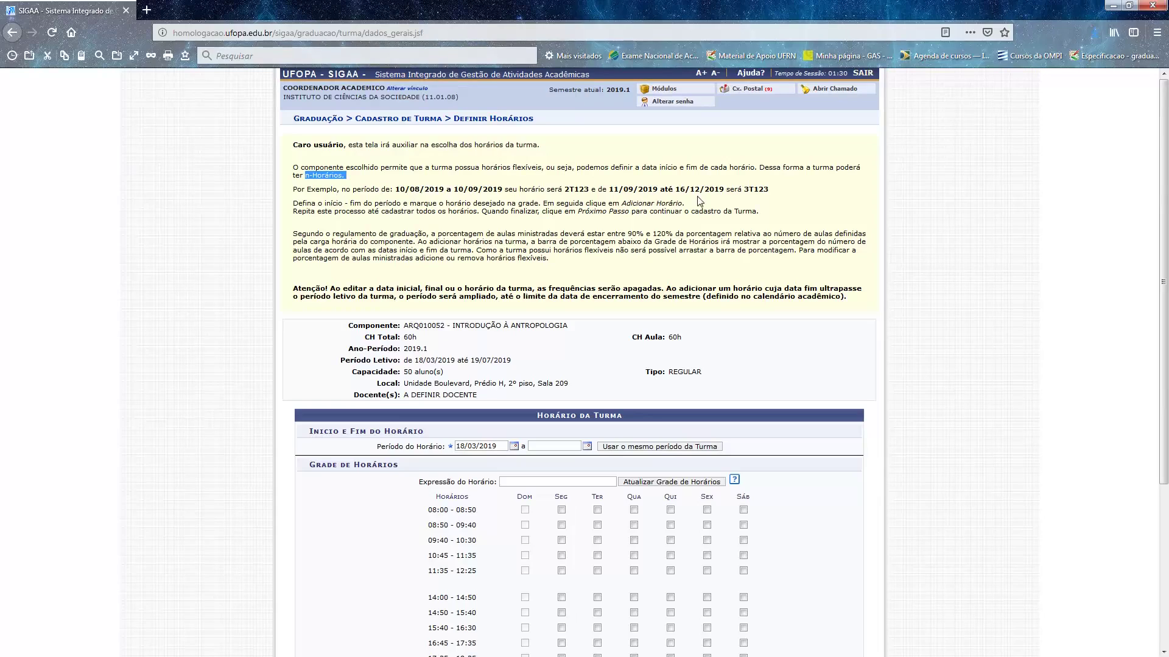
pyautogui.moveTo(321, 204); pyautogui.dragTo(540, 206)
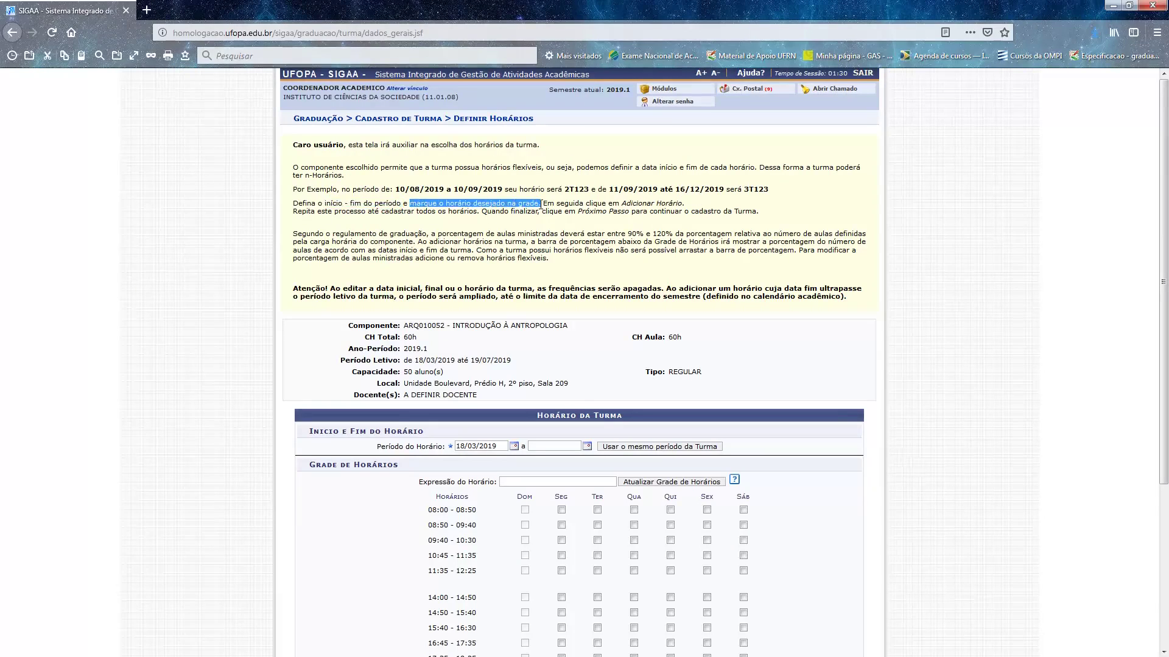
pyautogui.moveTo(687, 204); pyautogui.dragTo(621, 204)
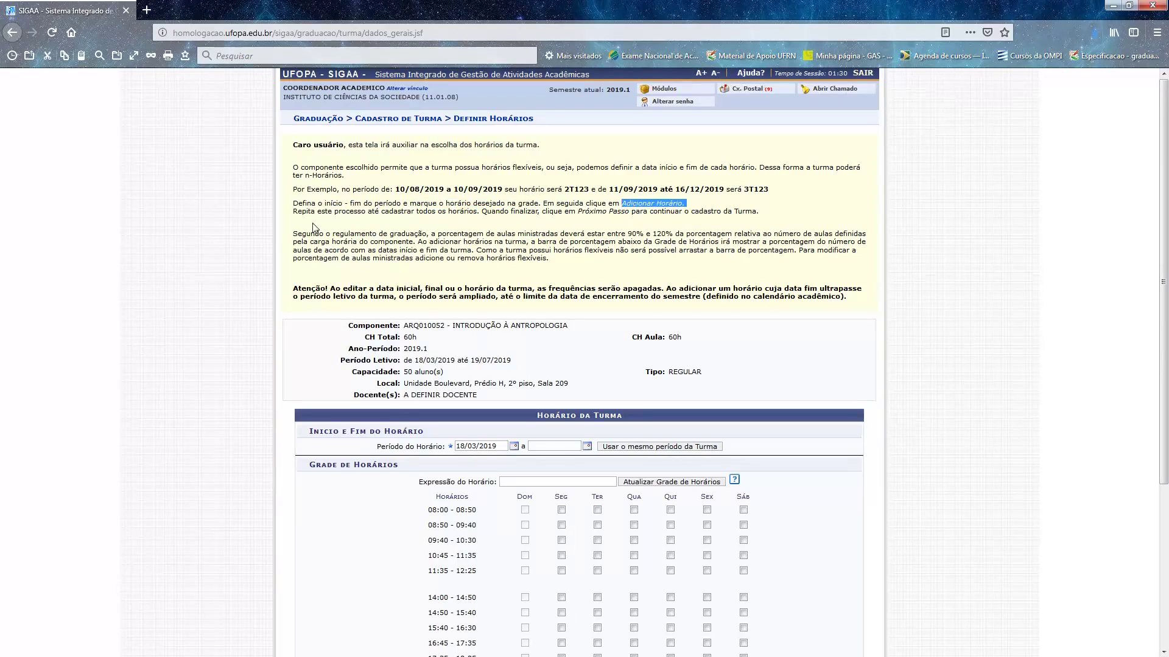
pyautogui.moveTo(293, 211); pyautogui.dragTo(480, 211)
pyautogui.moveTo(577, 211); pyautogui.dragTo(760, 211)
pyautogui.moveTo(627, 235); pyautogui.dragTo(416, 243)
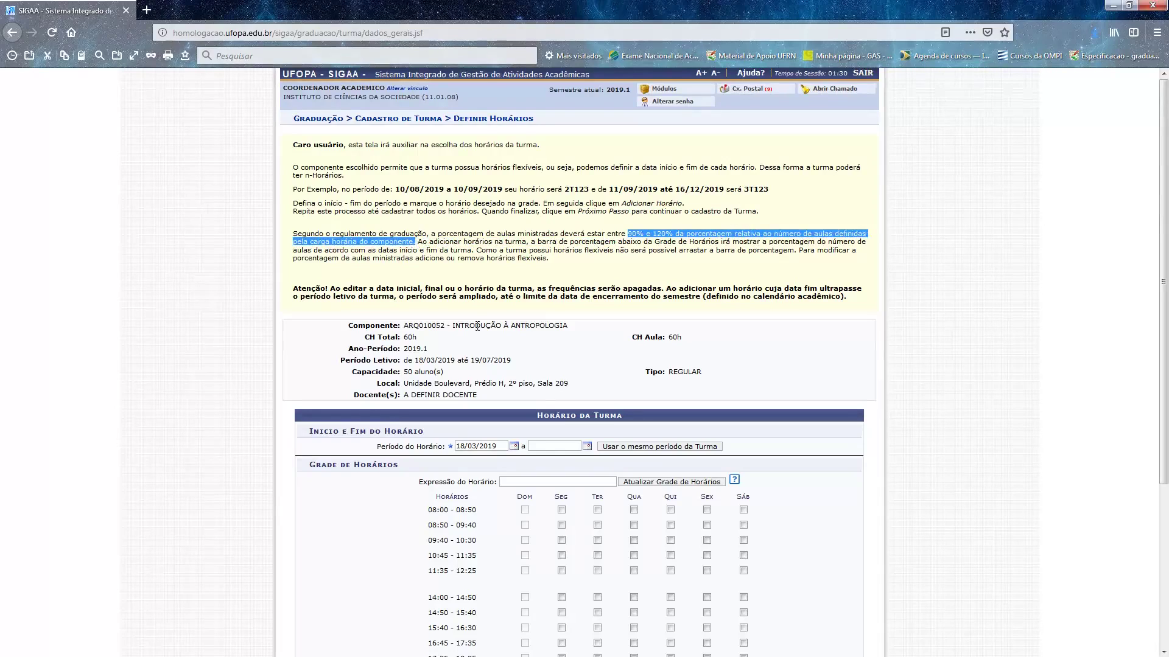
pyautogui.moveTo(535, 242); pyautogui.dragTo(446, 254)
pyautogui.click(581, 260)
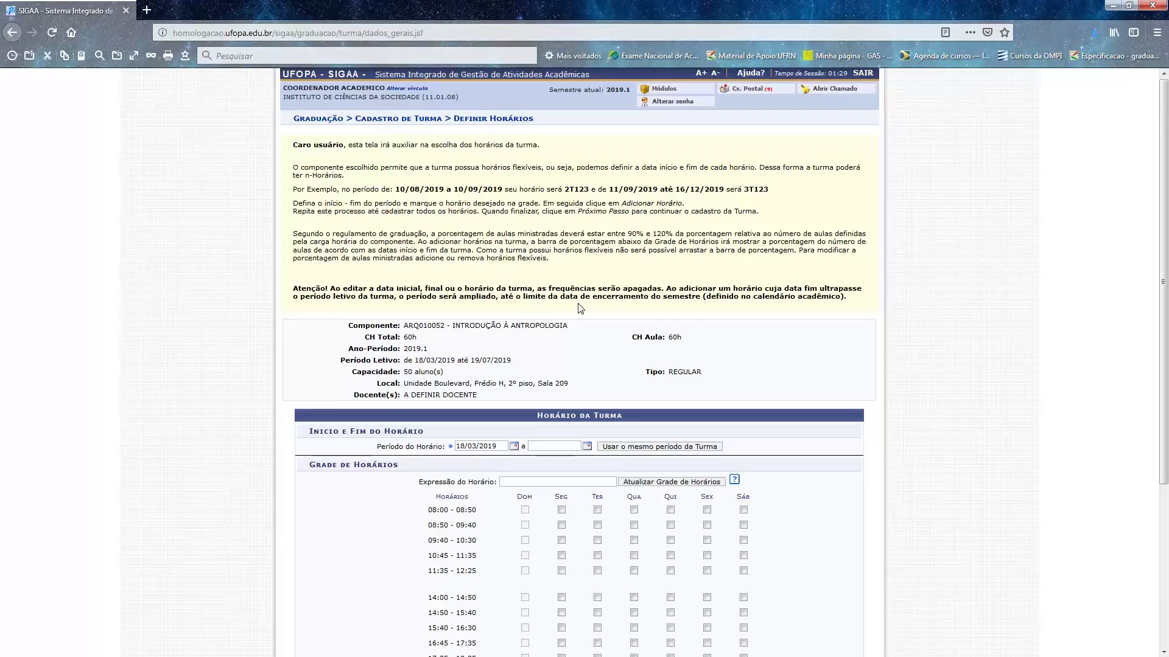
# Step: Match the schedule period to the class period, 18/03/2019 to 19/07/2019
pyautogui.scroll(-1, 687, 309)
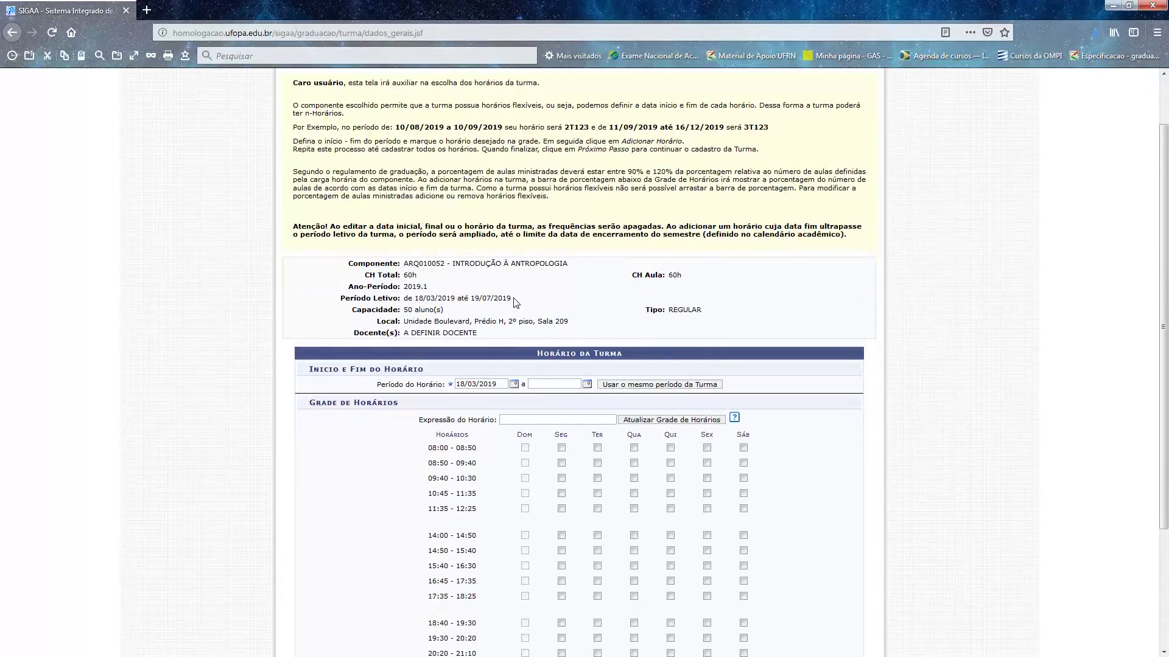
pyautogui.moveTo(518, 304); pyautogui.dragTo(340, 306)
pyautogui.click(634, 277)
pyautogui.click(650, 388)
pyautogui.scroll(-5, 650, 374)
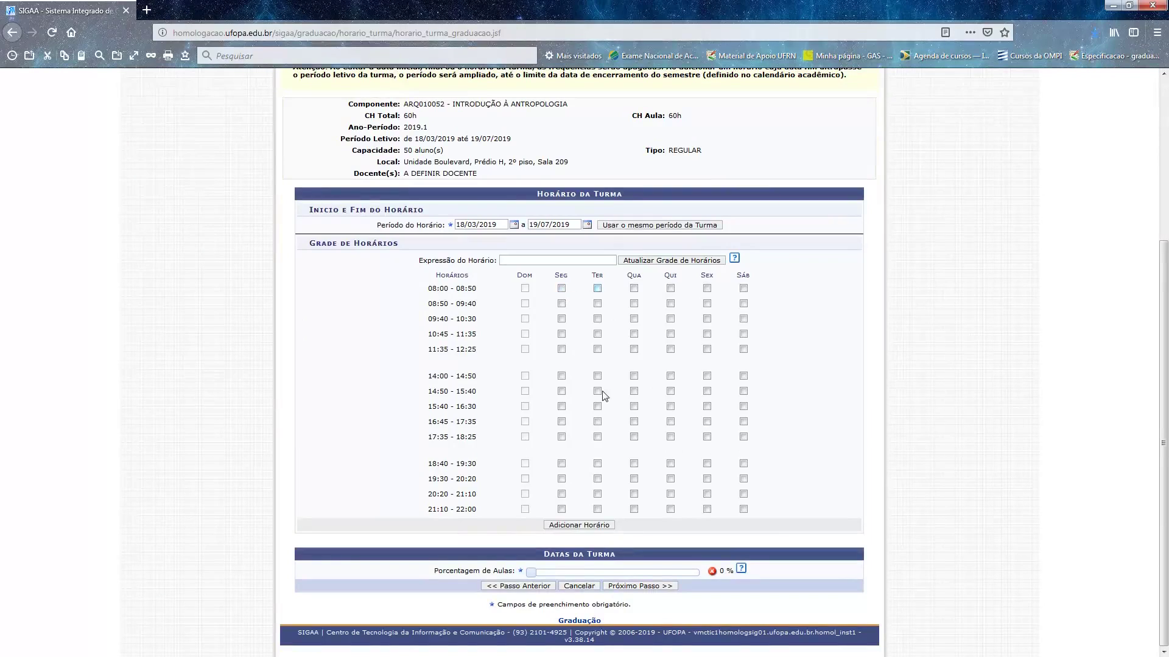
# Step: Add the Tuesday and Thursday 14:00–15:40 slots as schedule 35T12
pyautogui.click(597, 376)
pyautogui.click(597, 391)
pyautogui.click(670, 376)
pyautogui.click(670, 391)
pyautogui.moveTo(700, 124); pyautogui.dragTo(627, 121)
pyautogui.click(588, 527)
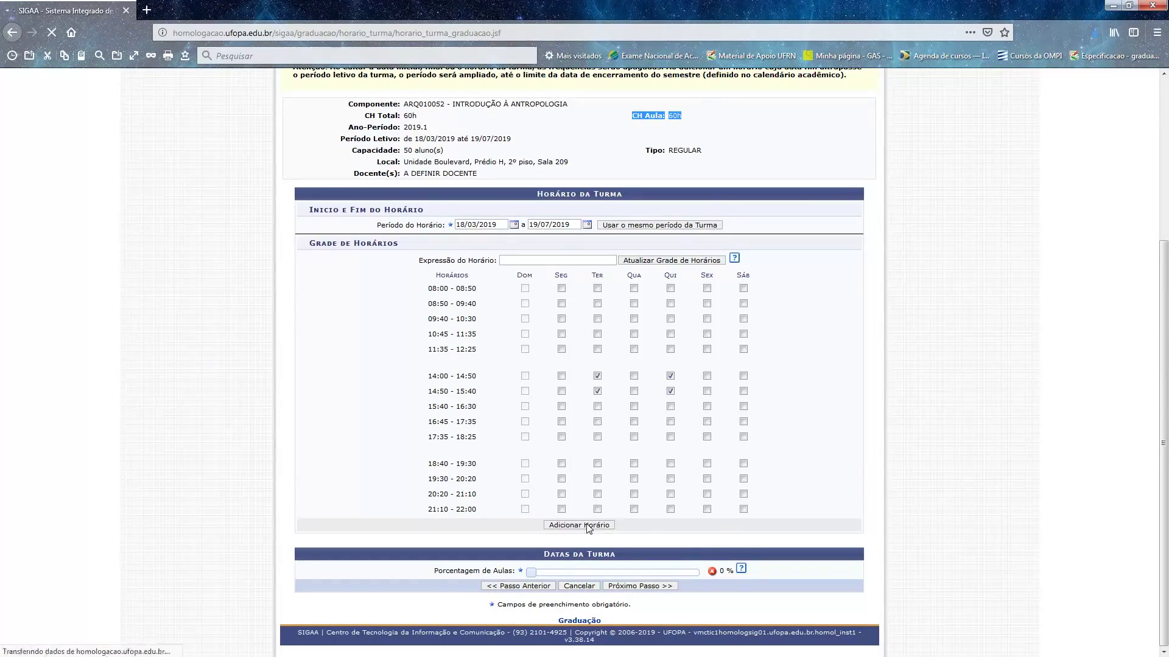
pyautogui.moveTo(464, 126); pyautogui.dragTo(337, 125)
pyautogui.click(603, 165)
pyautogui.scroll(-5, 648, 280)
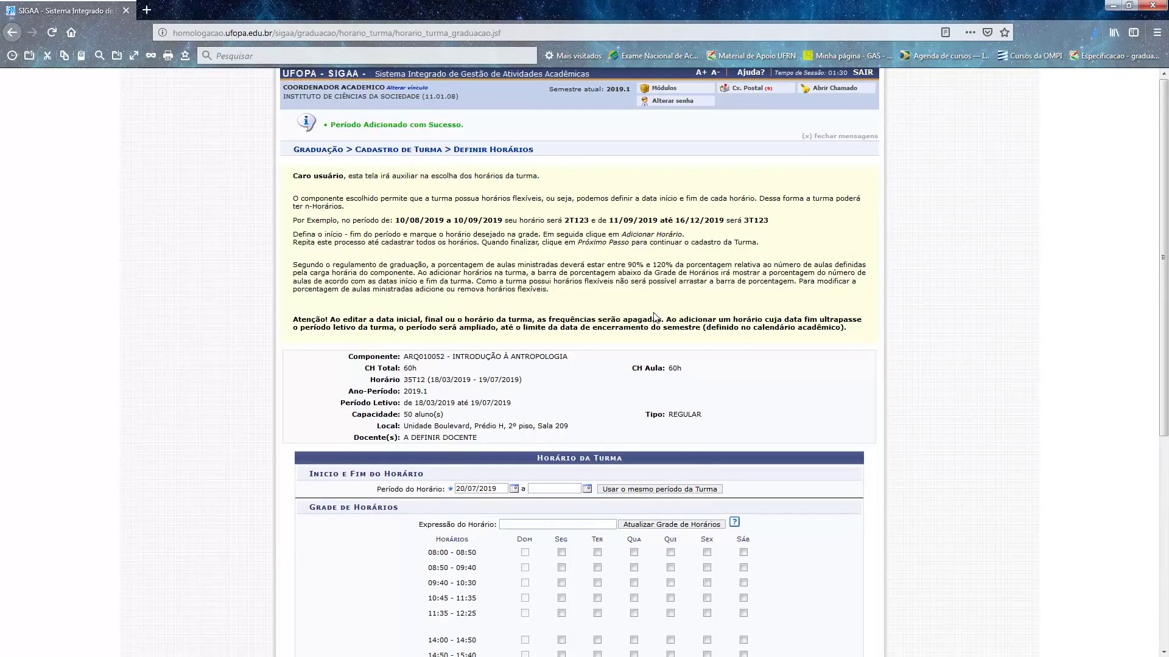
pyautogui.scroll(-5, 656, 317)
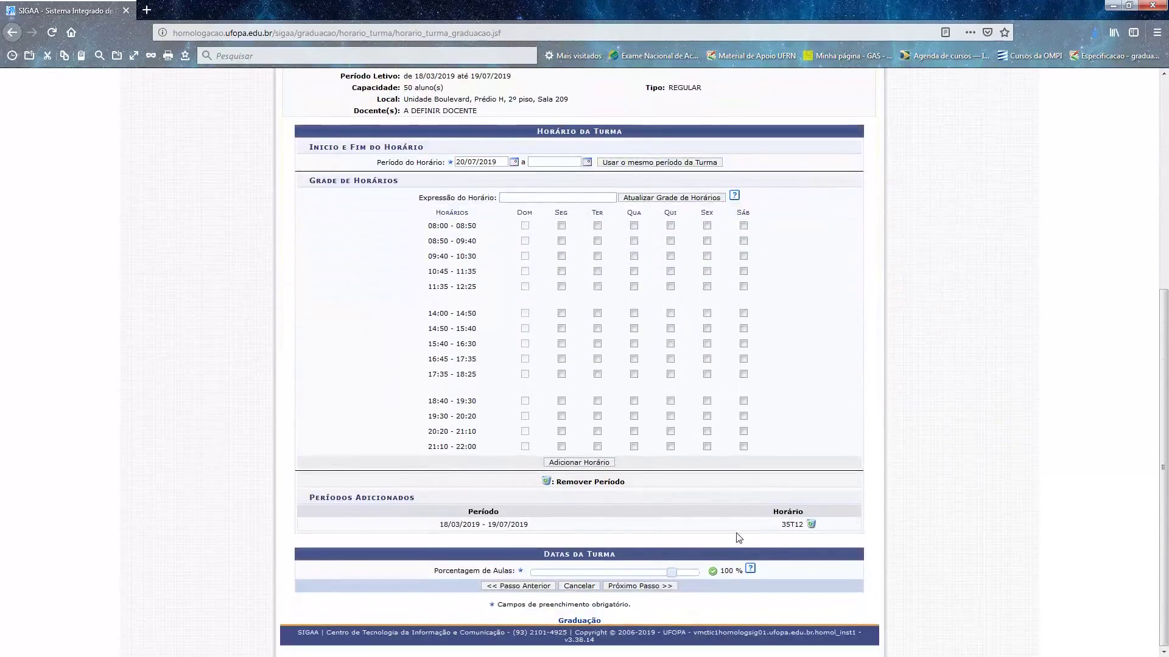
pyautogui.moveTo(438, 527); pyautogui.dragTo(583, 528)
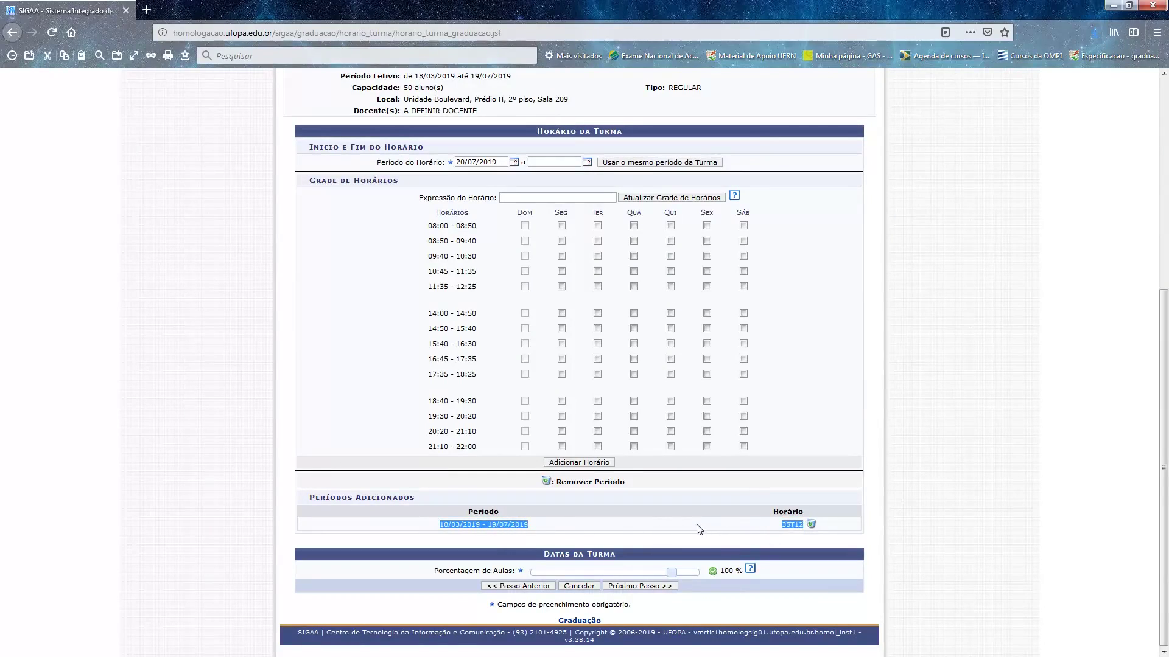
pyautogui.click(699, 529)
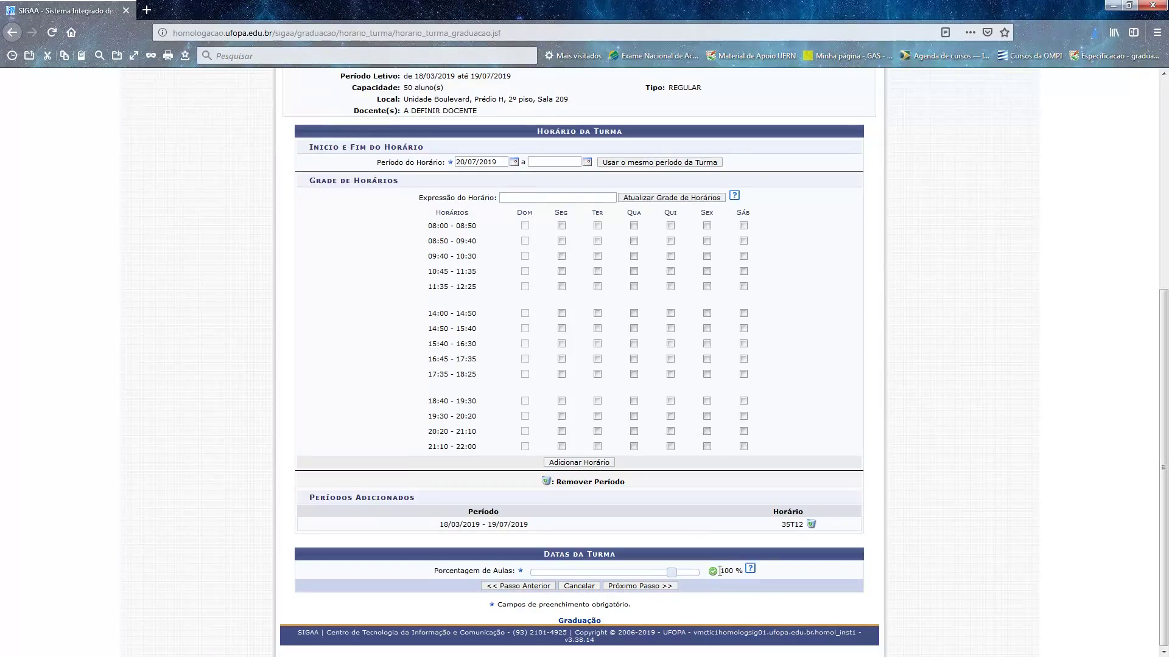
pyautogui.moveTo(722, 570); pyautogui.dragTo(742, 571)
pyautogui.click(743, 571)
pyautogui.moveTo(750, 570)
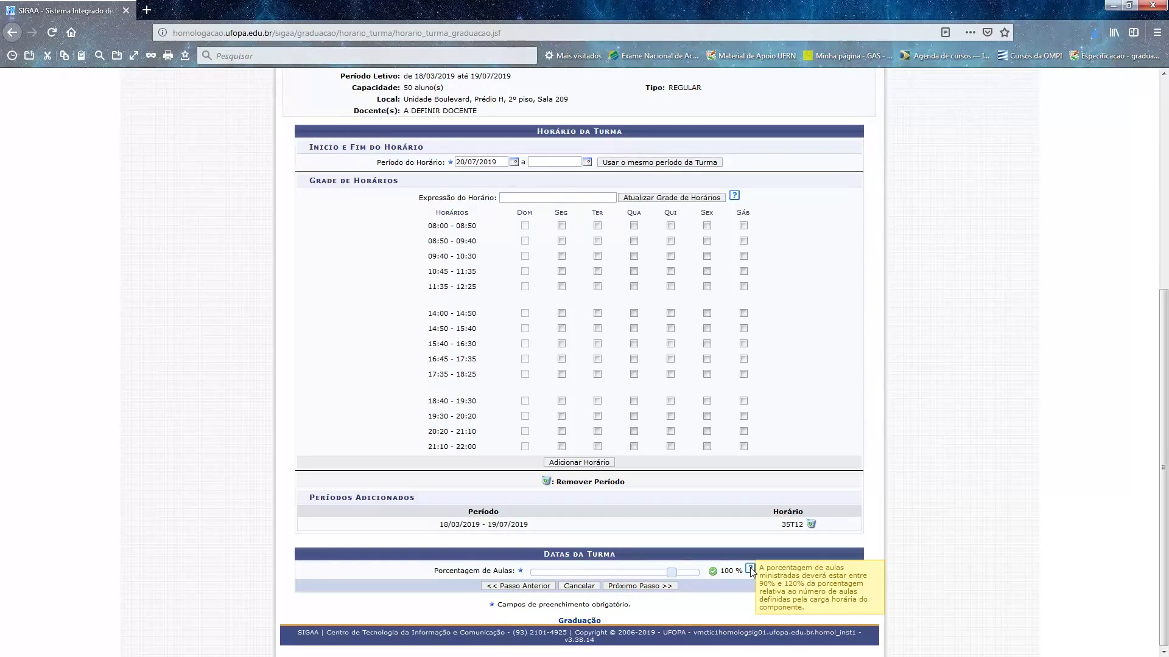
# Step: Pick a teacher from my own unit with 60 h and the teaching period dates
pyautogui.click(659, 586)
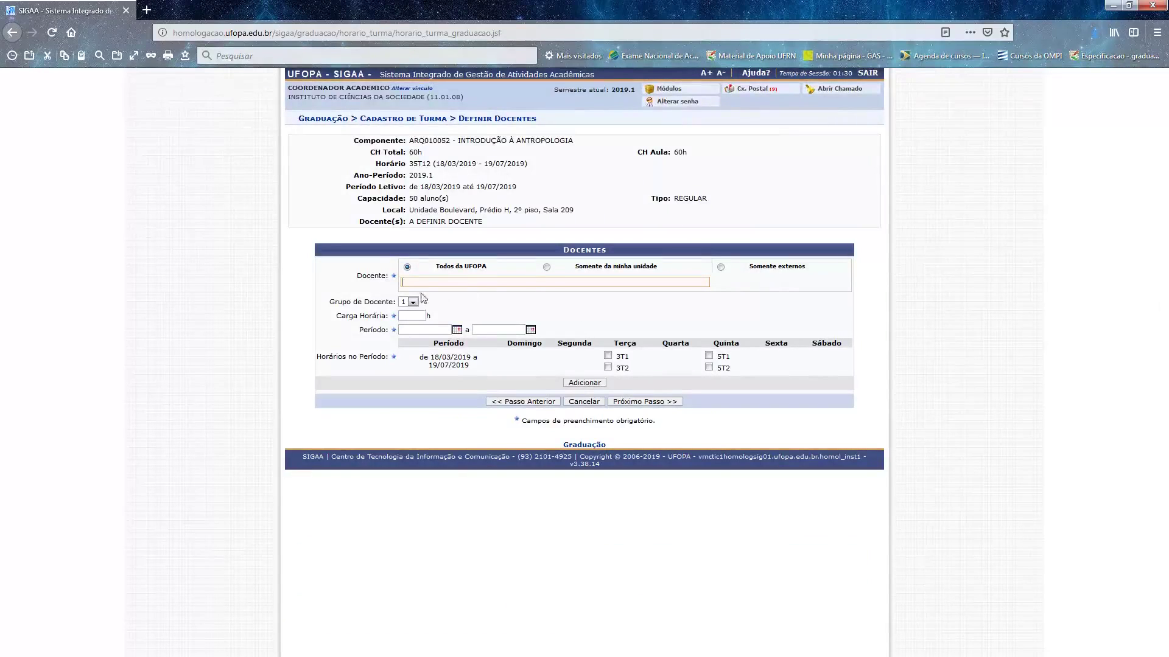
pyautogui.click(546, 267)
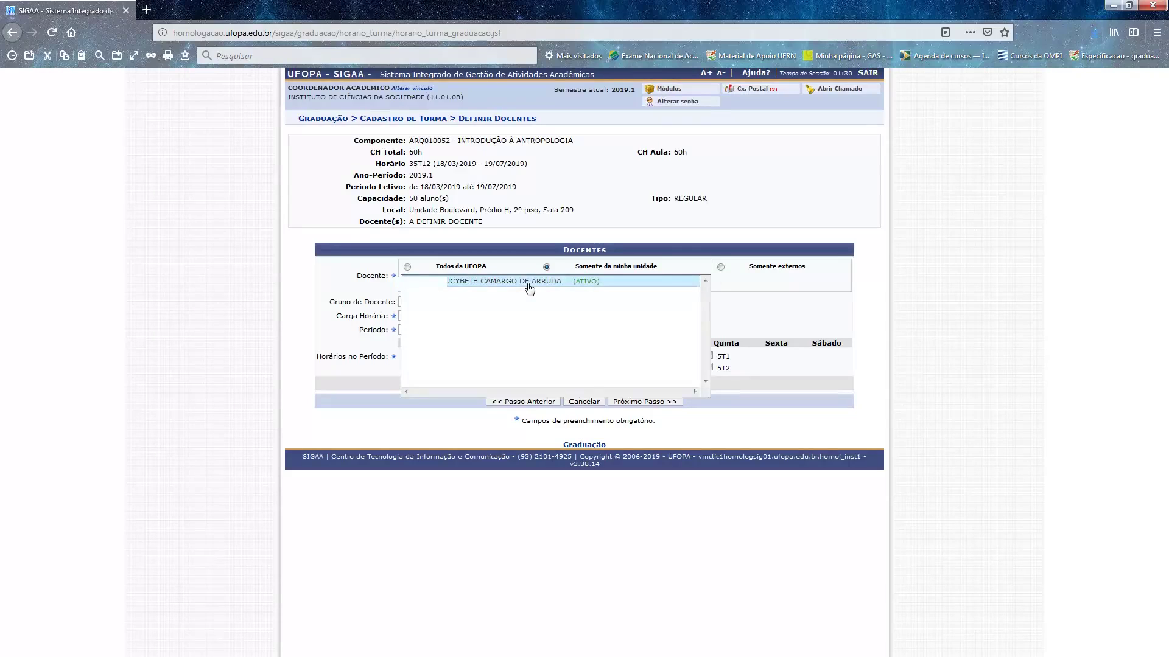
pyautogui.click(528, 286)
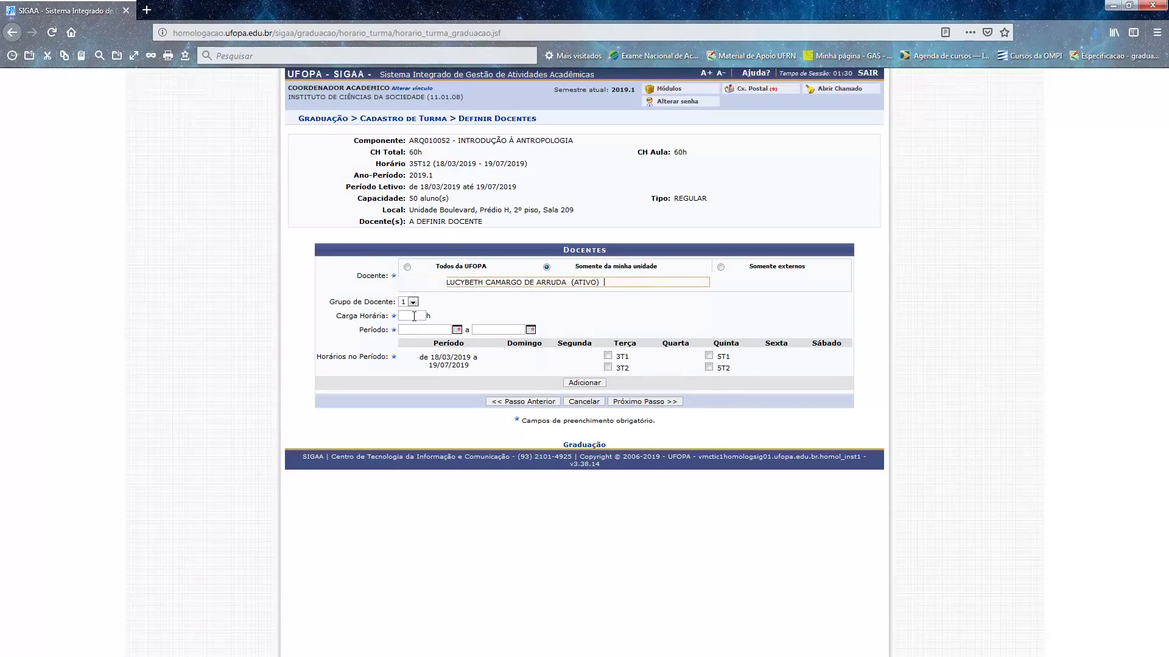
pyautogui.write('60')
pyautogui.click(415, 328)
pyautogui.write('7/2019')
# Step: Add the teacher to the class for slots 3T1, 3T2, 5T1 and 5T2
pyautogui.click(608, 356)
pyautogui.click(708, 356)
pyautogui.click(708, 367)
pyautogui.click(594, 384)
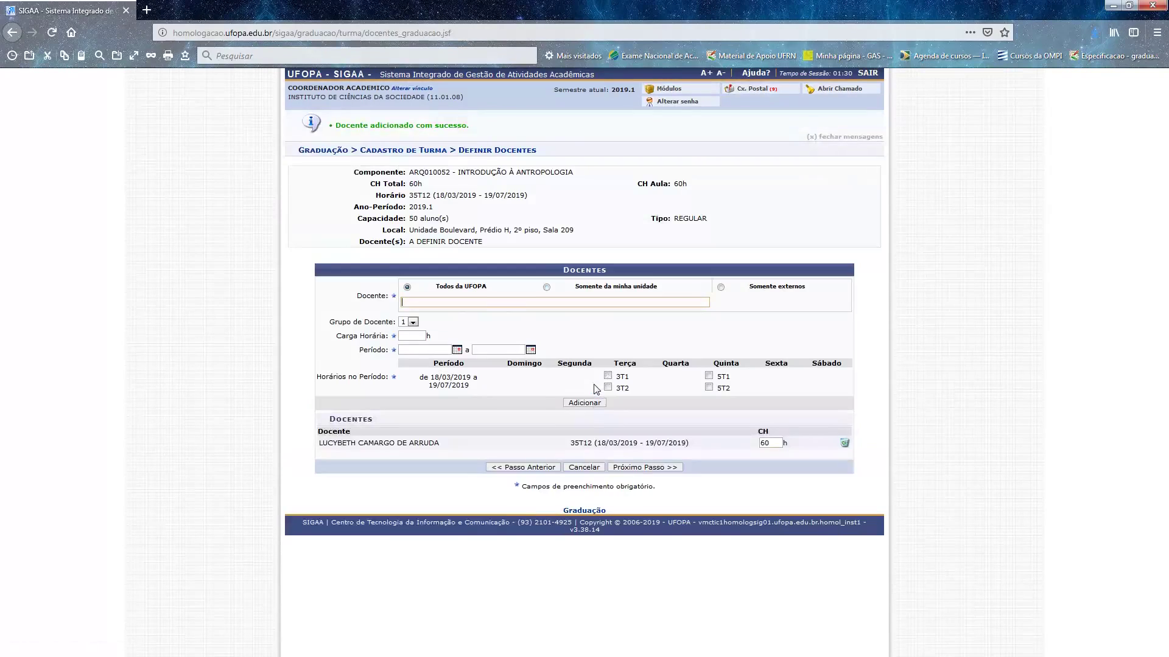
pyautogui.moveTo(470, 126); pyautogui.dragTo(339, 121)
pyautogui.click(511, 126)
pyautogui.moveTo(318, 443); pyautogui.dragTo(708, 446)
pyautogui.click(704, 449)
pyautogui.click(654, 472)
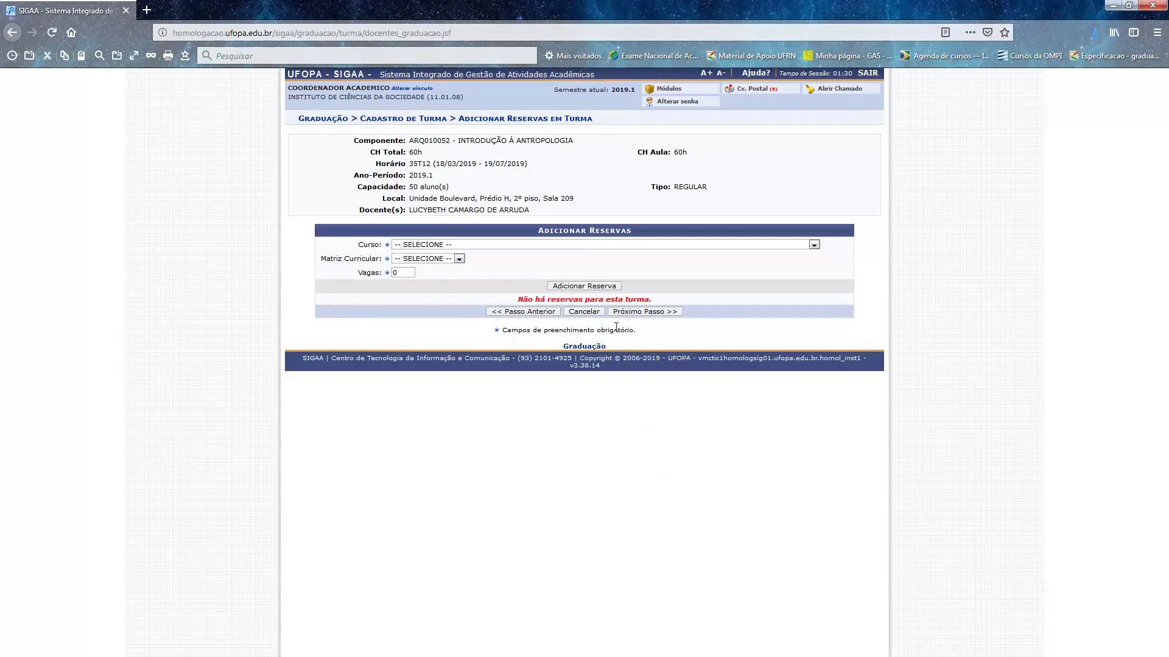
# Step: Reserve 50 seats for ARQUEOLOGIA/ICS - Santarém - BACHARELADO, Matutino, Vespertino e Noturno matrix
pyautogui.click(529, 246)
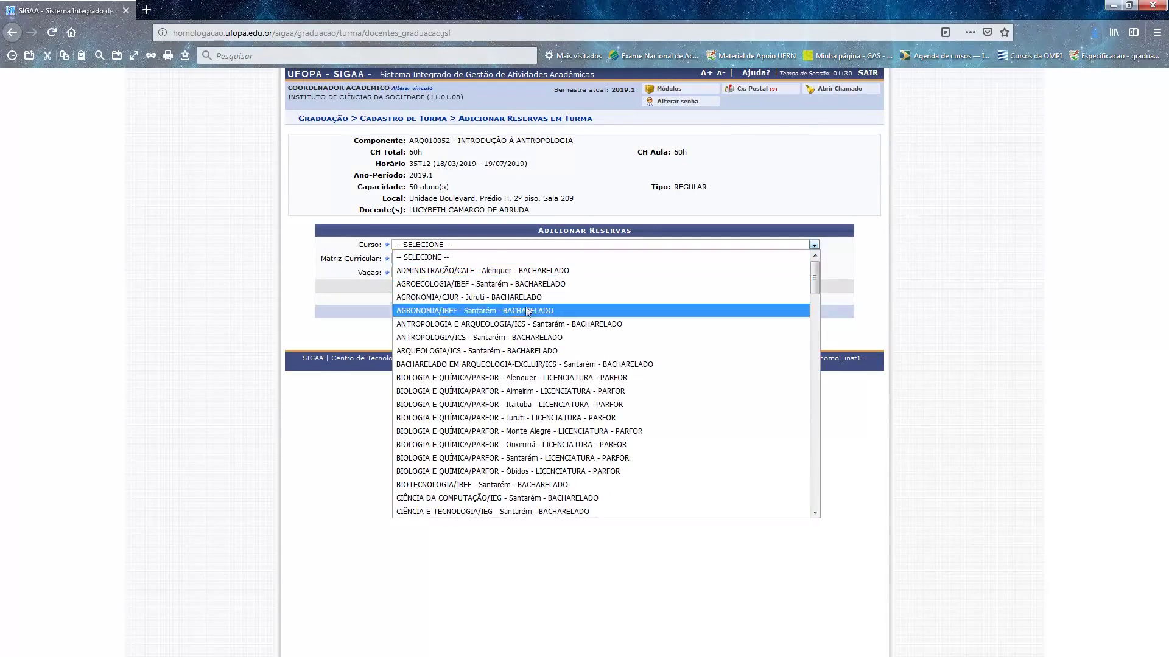
pyautogui.click(523, 351)
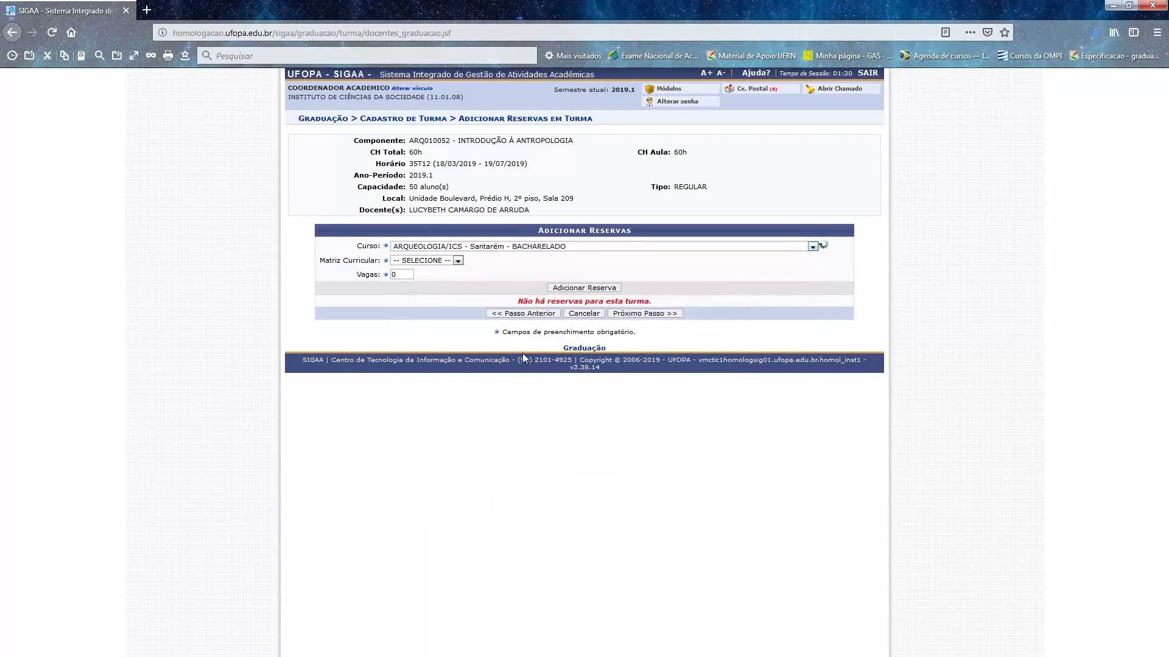
pyautogui.click(445, 259)
pyautogui.click(447, 285)
pyautogui.moveTo(404, 274); pyautogui.dragTo(393, 274)
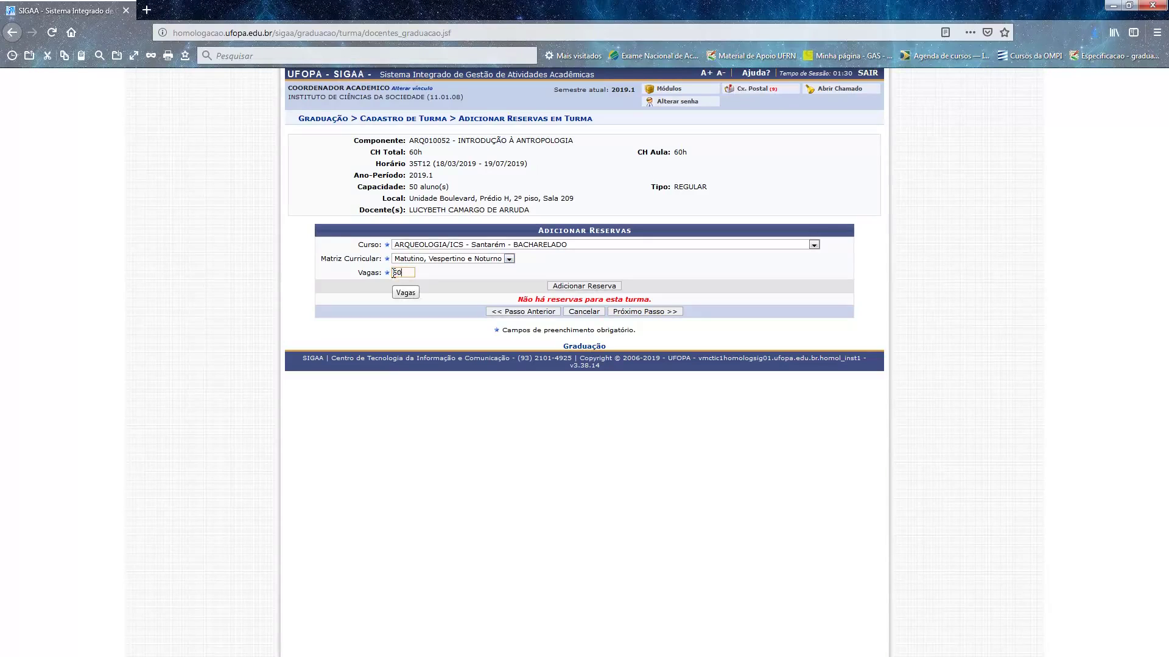
pyautogui.click(603, 290)
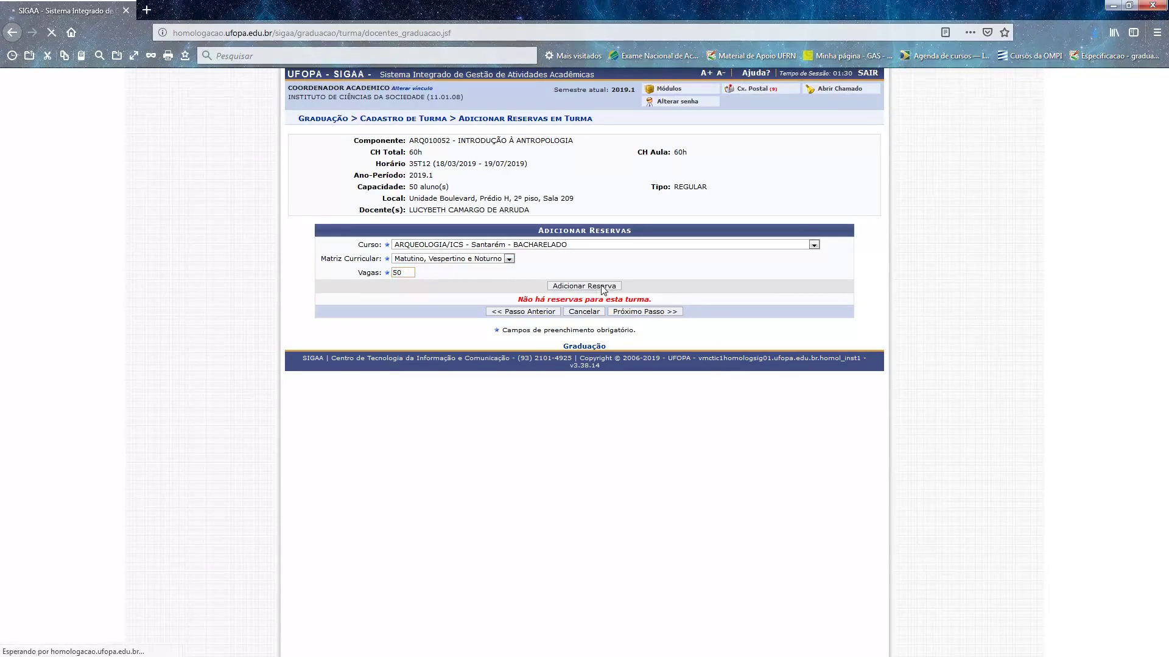
# Step: Check the ARQ010052 summary's teacher, location and 50-seat capacity, then submit with Cadastrar
pyautogui.click(635, 391)
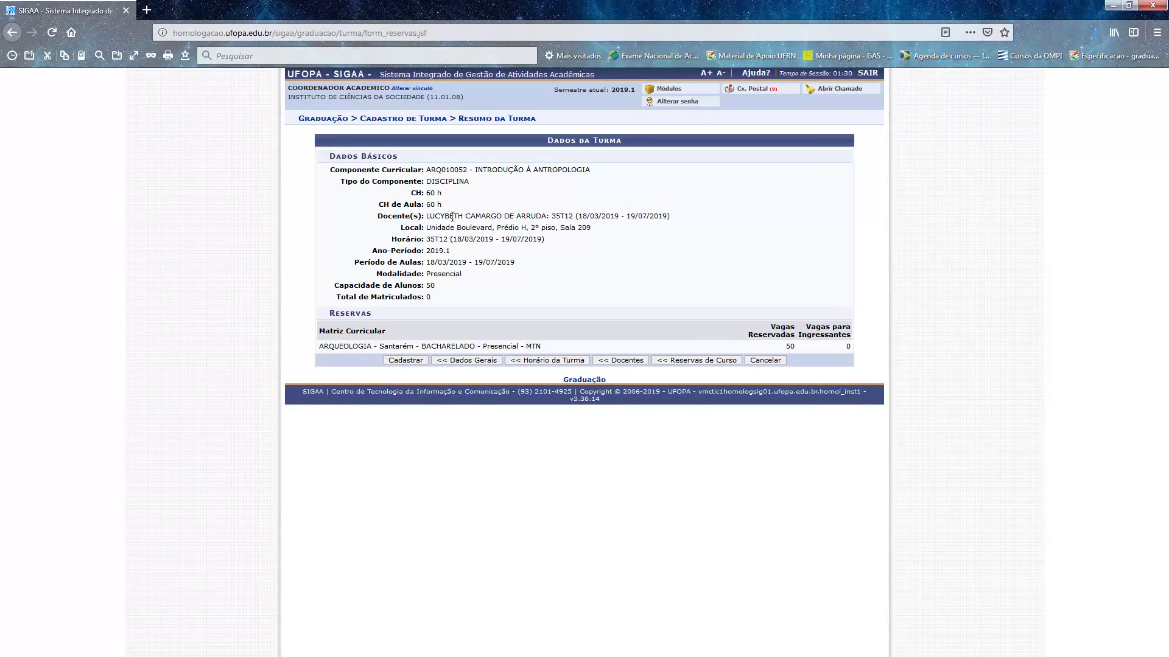
pyautogui.moveTo(428, 217); pyautogui.dragTo(684, 219)
pyautogui.click(433, 231)
pyautogui.moveTo(426, 229); pyautogui.dragTo(583, 231)
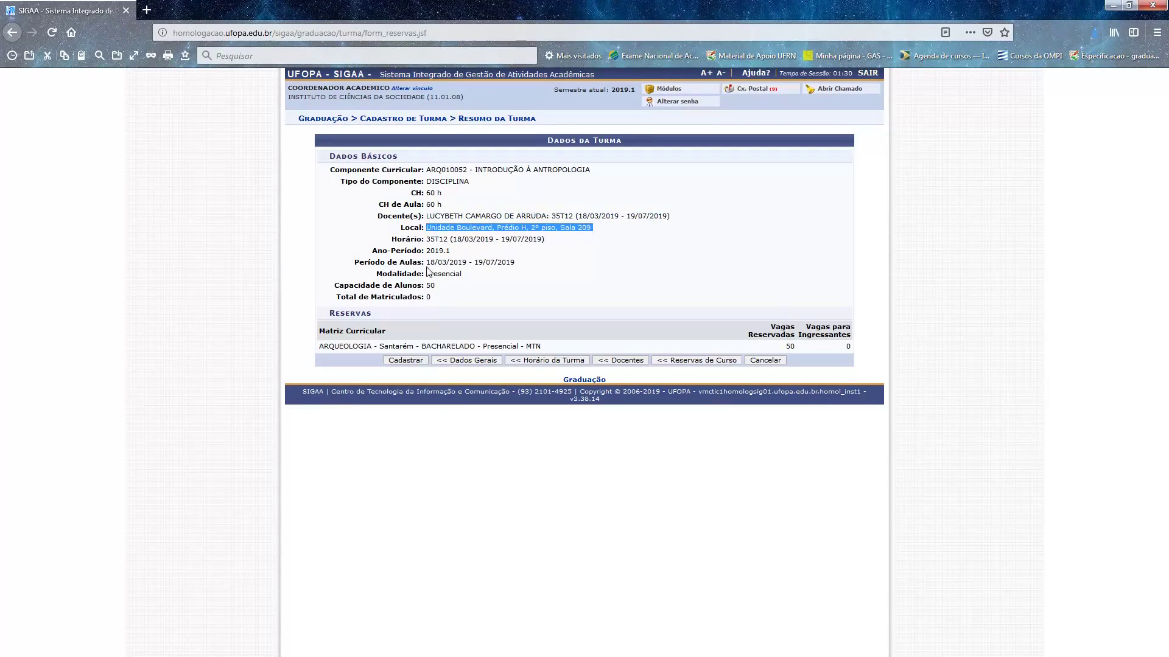
pyautogui.moveTo(436, 287); pyautogui.dragTo(333, 290)
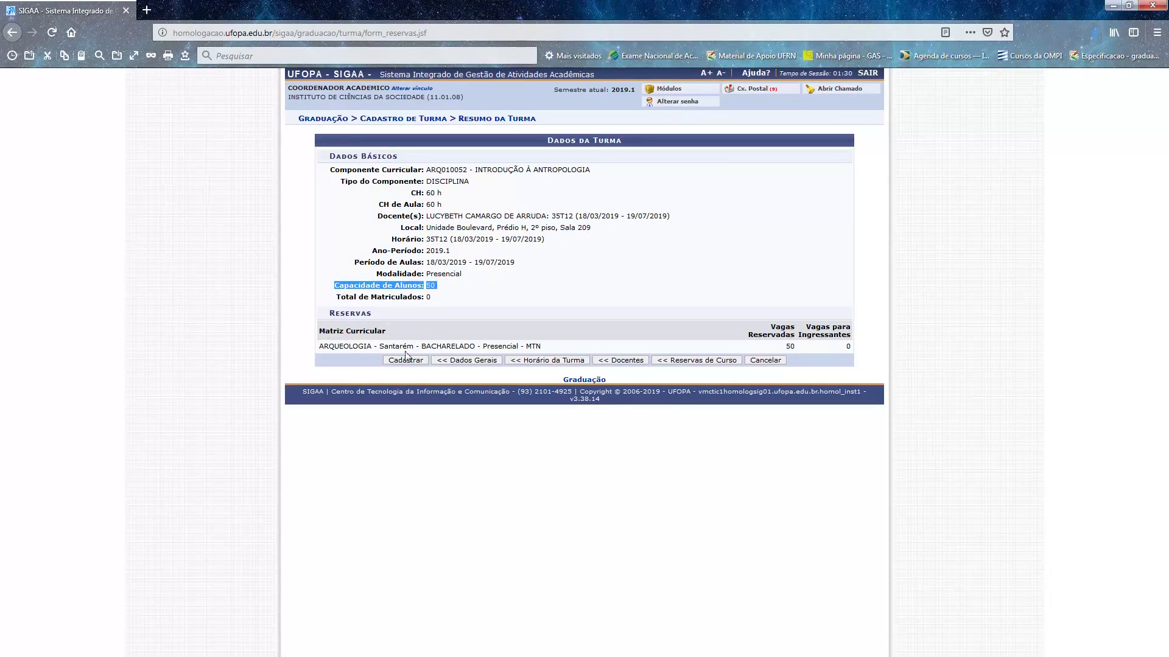
pyautogui.click(407, 360)
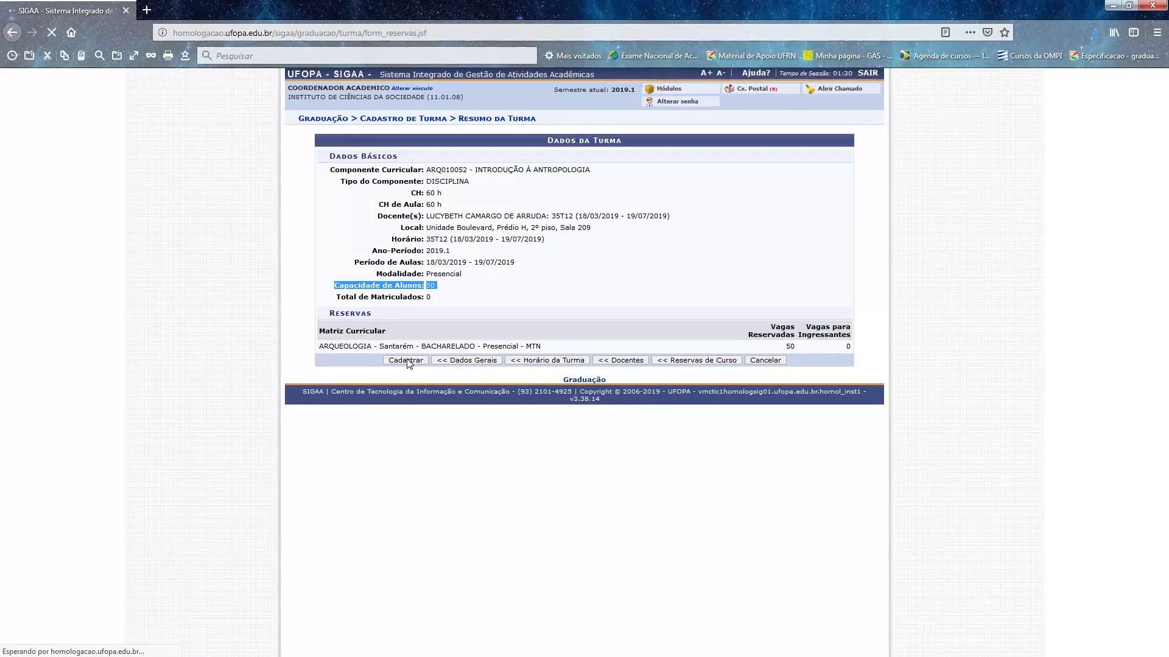